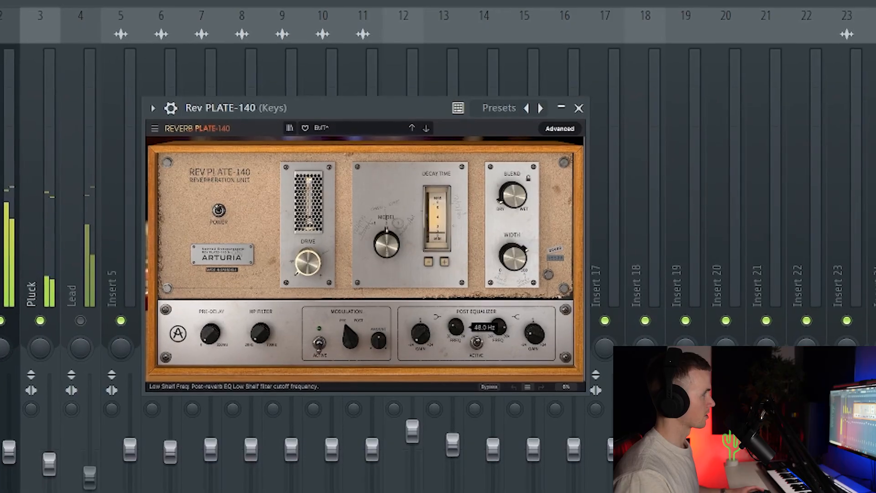
Adjust the dry/wet blend of the Rev PLATE-140 reverb on the Keys mixer track
{"action": "left_click_drag", "start_coordinate": [515, 201], "coordinate": [515, 200]}
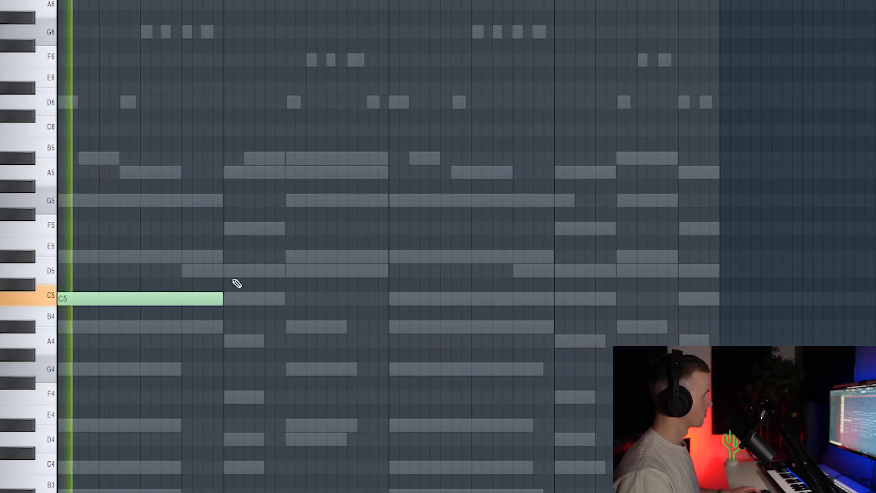
Add a D5 note after the opening C5 bass note, followed by a D#5 note extended to the start of bar 3
{"action": "left_click", "coordinate": [222, 266]}
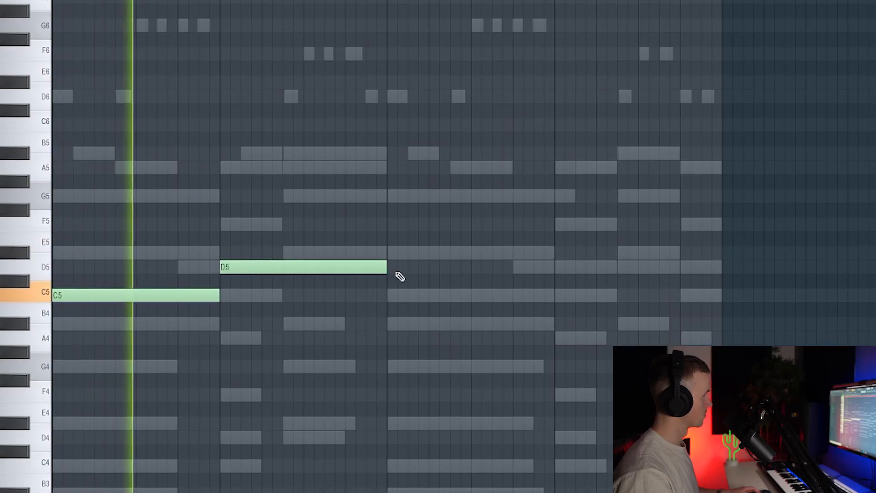
{"action": "left_click_drag", "start_coordinate": [387, 268], "coordinate": [281, 266]}
{"action": "left_click", "coordinate": [285, 251]}
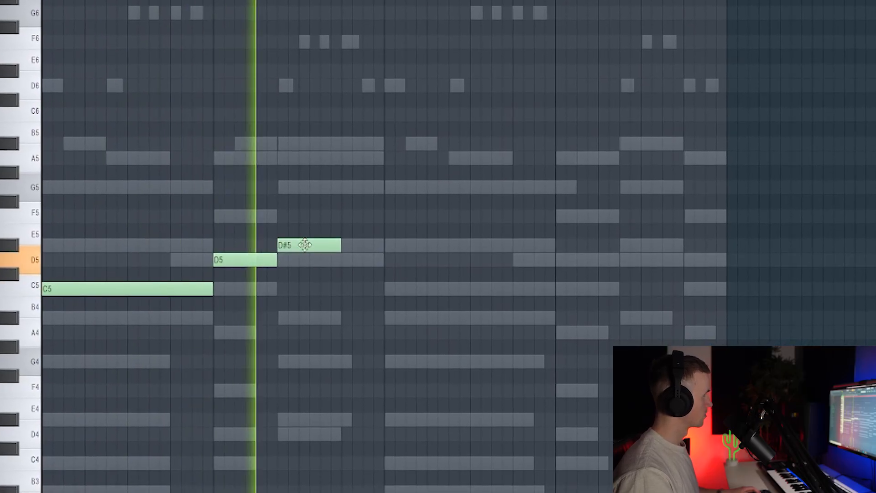
{"action": "left_click_drag", "start_coordinate": [332, 243], "coordinate": [383, 243]}
Add C5, D5 and D#5 bass notes in the second half, trimming the D5 to end where the D#5 starts
{"action": "left_click", "coordinate": [382, 286]}
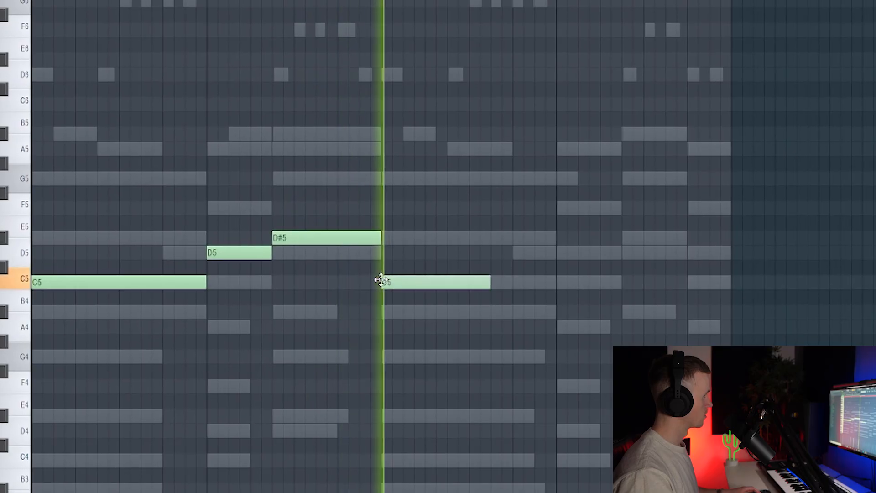
{"action": "left_click", "coordinate": [563, 250]}
{"action": "left_click_drag", "start_coordinate": [669, 243], "coordinate": [626, 243]}
{"action": "left_click", "coordinate": [627, 229]}
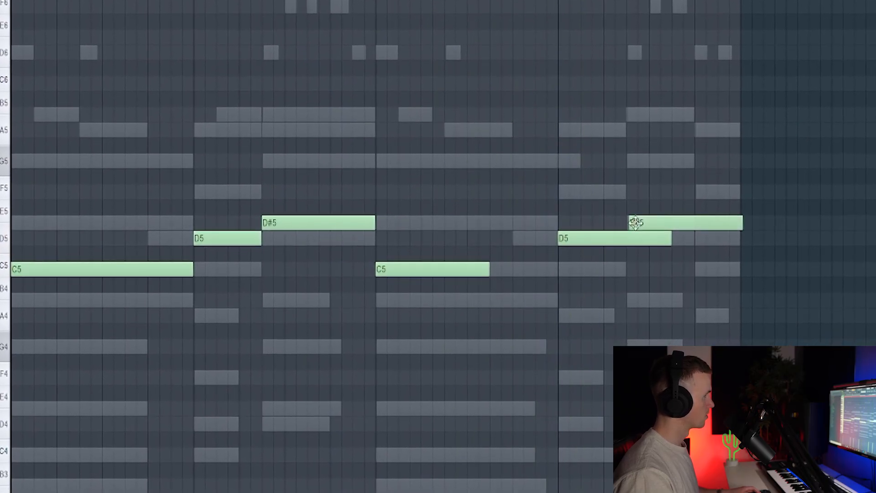
{"action": "scroll", "coordinate": [622, 283], "scroll_direction": "up", "scroll_amount": 3}
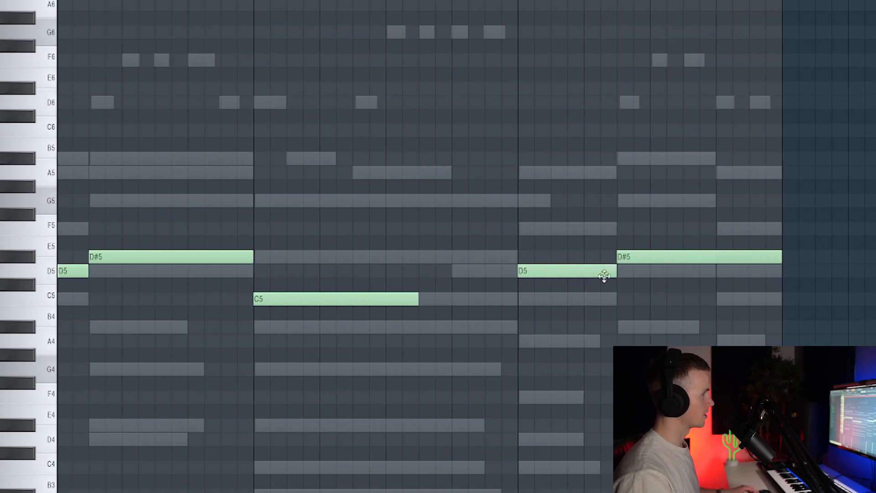
{"action": "left_click", "coordinate": [454, 141]}
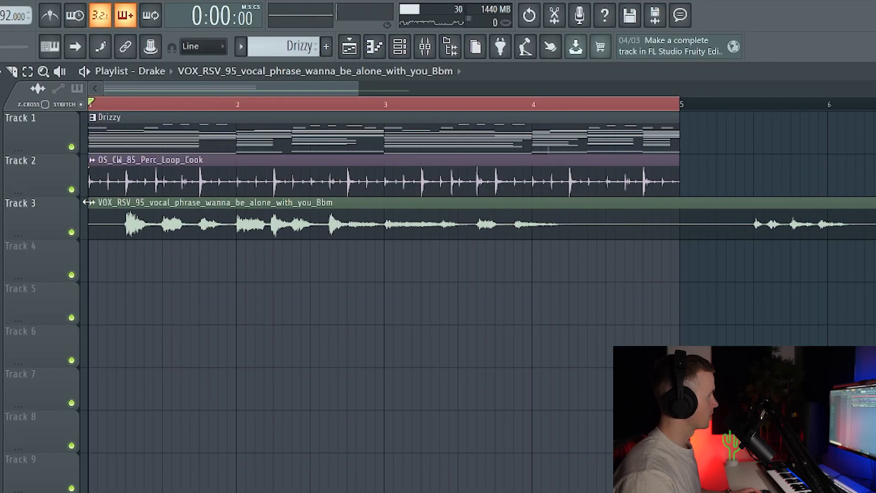
Fit the VOX_RSV_95 vocal clip on Track 3 to the project tempo by entering its original BPM manually
{"action": "right_click", "coordinate": [88, 204]}
{"action": "left_click", "coordinate": [267, 292]}
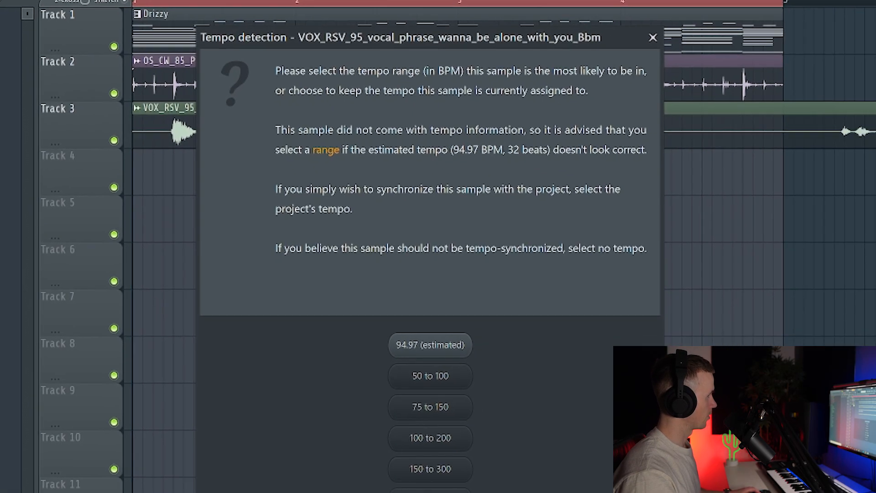
{"action": "left_click", "coordinate": [431, 491]}
{"action": "type", "text": "9"}
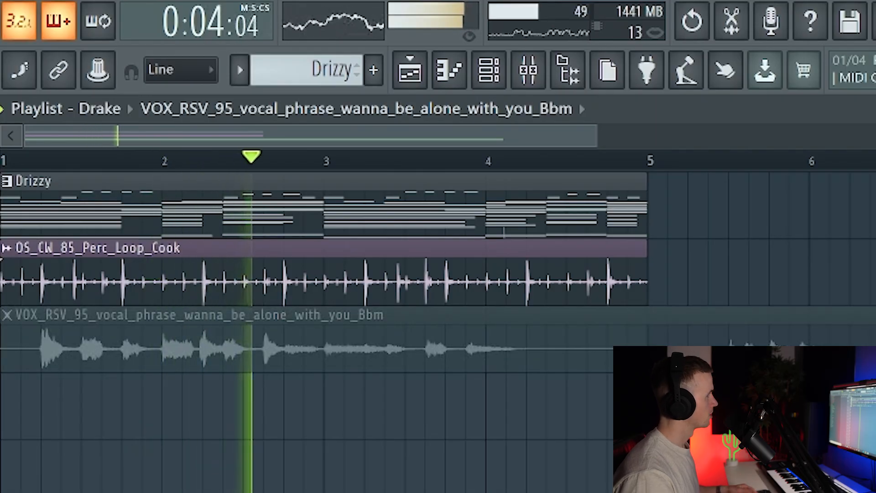
Slip the vocal audio inside its second clip on Track 3 and chop it into short slices after bar 2
{"action": "key", "text": "space"}
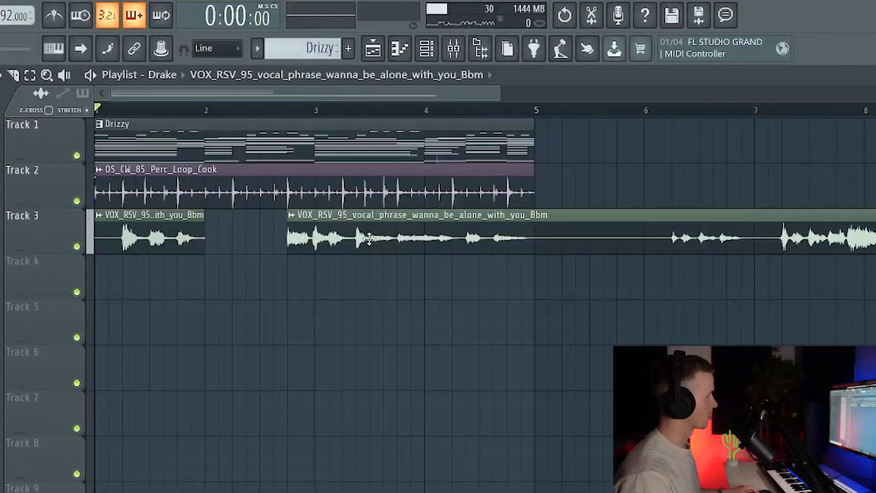
{"action": "left_click_drag", "start_coordinate": [320, 238], "coordinate": [340, 252]}
{"action": "key", "text": "space"}
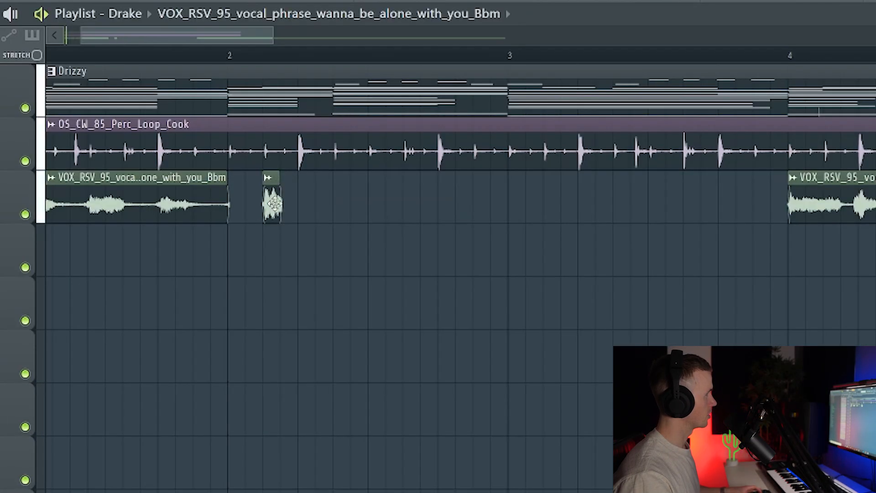
{"action": "scroll", "coordinate": [297, 240], "scroll_direction": "up", "scroll_amount": 2}
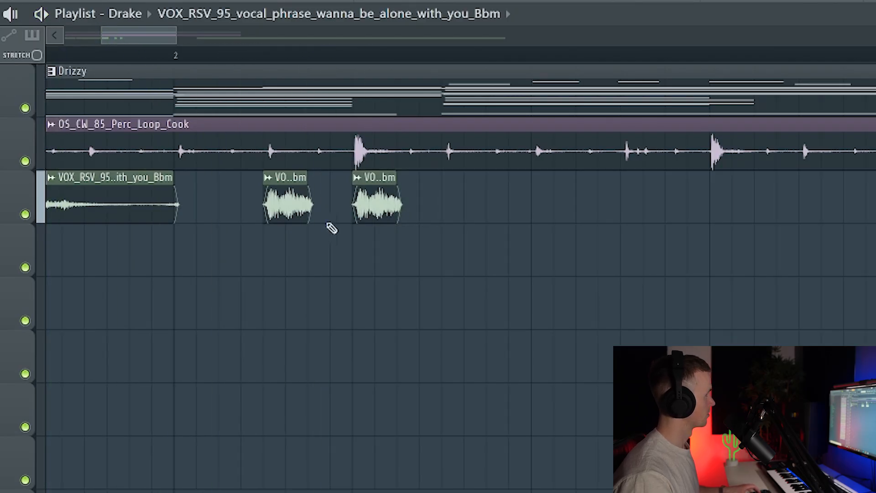
{"action": "scroll", "coordinate": [405, 211], "scroll_direction": "up", "scroll_amount": 2}
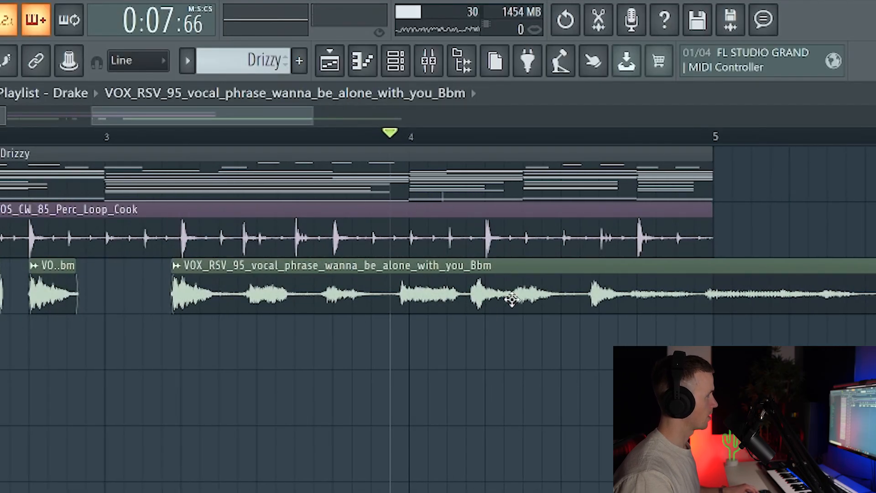
Slip the audio in the vocal clip after bar 3 and delete the leftover vocal on Track 4 from bar 3 onward
{"action": "key", "text": "space"}
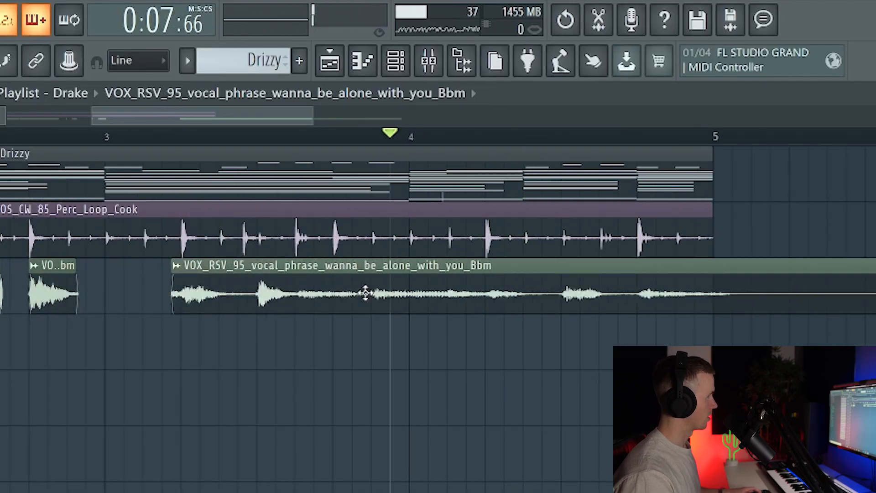
{"action": "left_click_drag", "start_coordinate": [366, 293], "coordinate": [270, 290]}
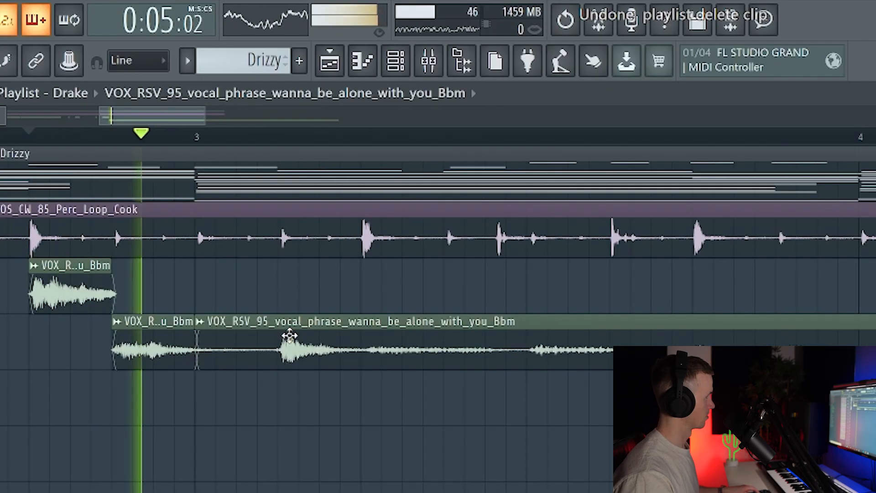
{"action": "right_click", "coordinate": [294, 342]}
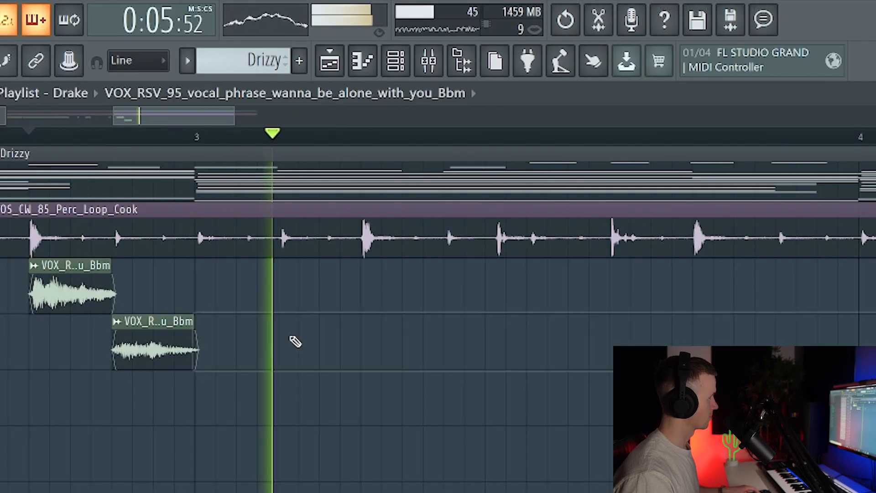
Slice the Track 4 vocal before bar 5, remove the middle piece, and move the remainder to Track 5 directly after the kept slice
{"action": "scroll", "coordinate": [293, 343], "scroll_direction": "down", "scroll_amount": 4}
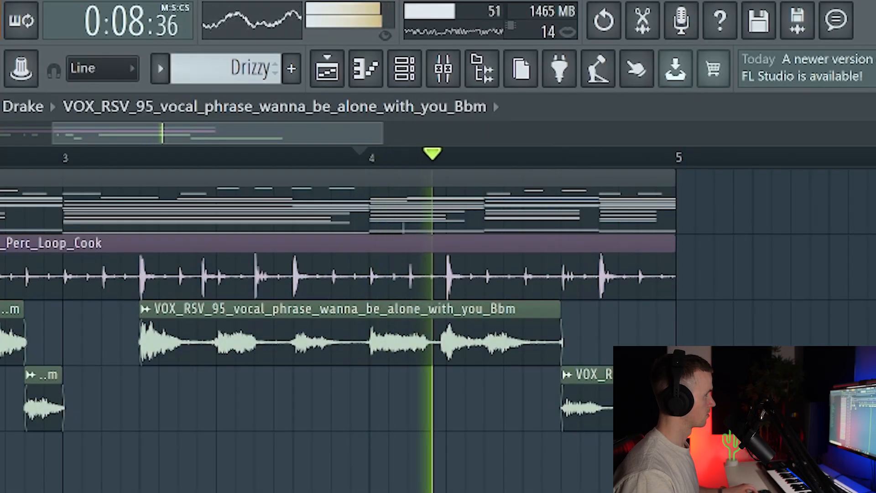
{"action": "scroll", "coordinate": [621, 388], "scroll_direction": "up", "scroll_amount": 3}
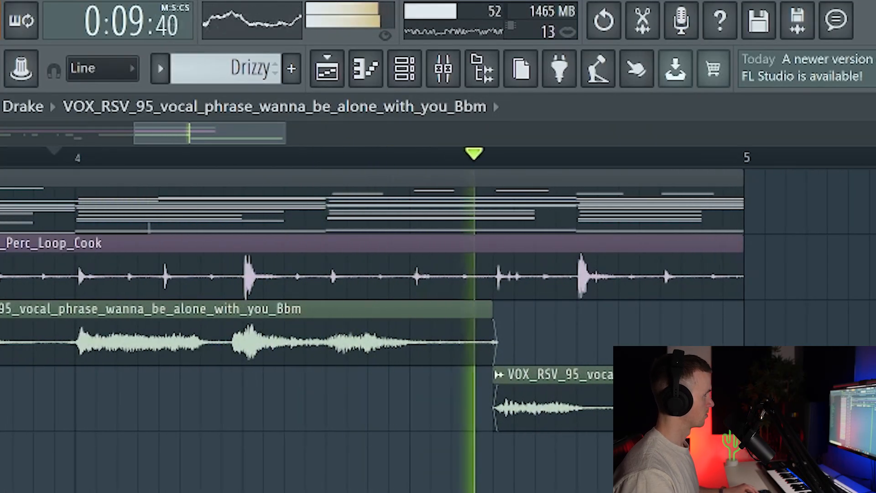
{"action": "key", "text": "space"}
{"action": "left_click", "coordinate": [583, 407]}
{"action": "right_click", "coordinate": [663, 292]}
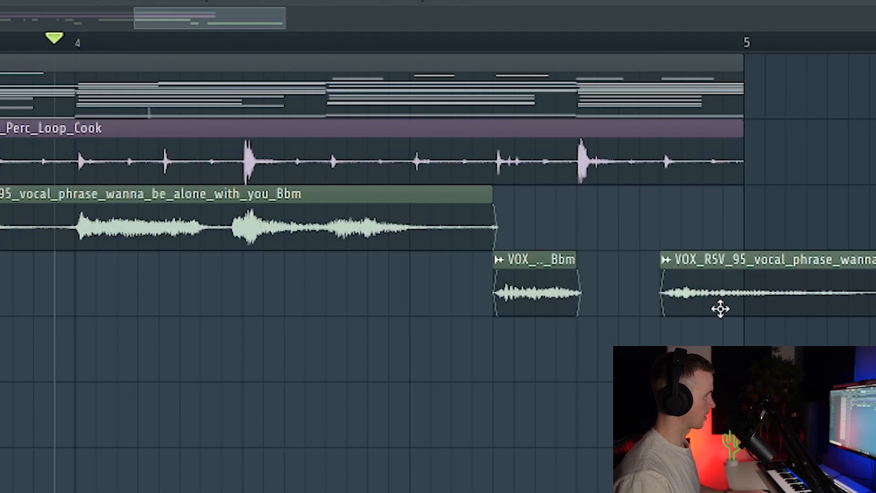
{"action": "left_click_drag", "start_coordinate": [730, 302], "coordinate": [647, 368]}
{"action": "key", "text": "space"}
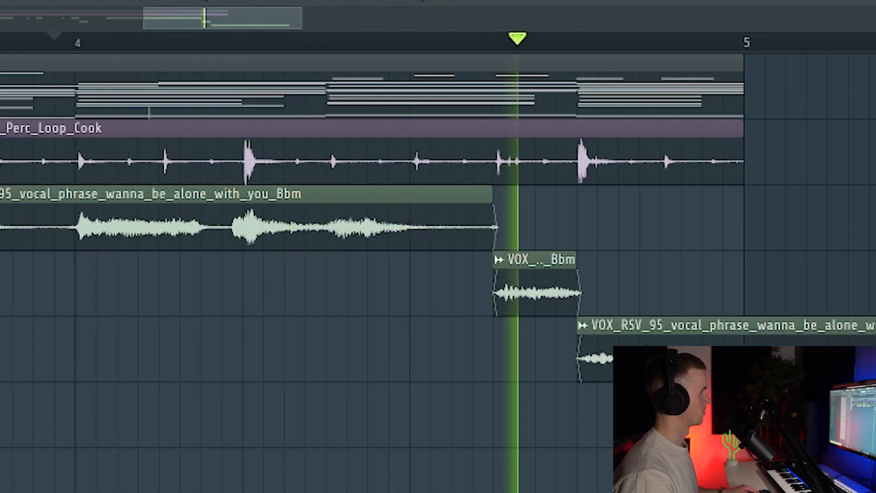
{"action": "key", "text": "space"}
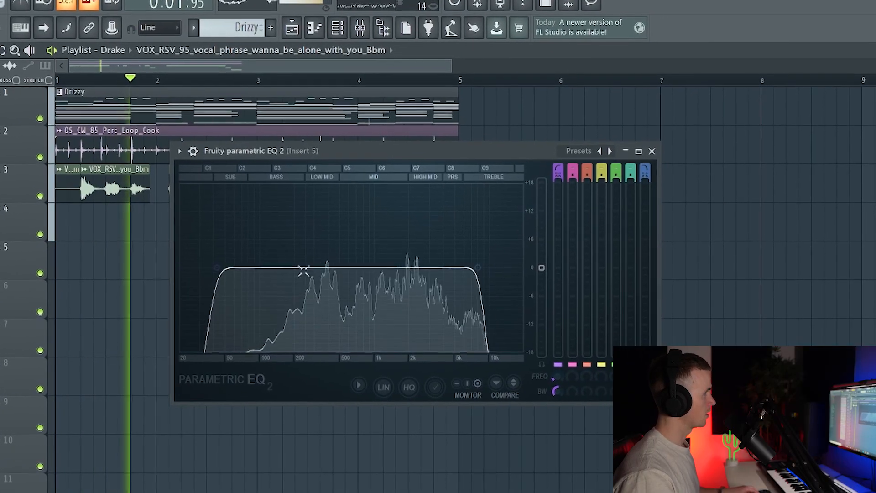
Raise the low cut in the Insert 5 Fruity Parametric EQ 2 to about 200 Hz
{"action": "left_click_drag", "start_coordinate": [217, 267], "coordinate": [297, 267]}
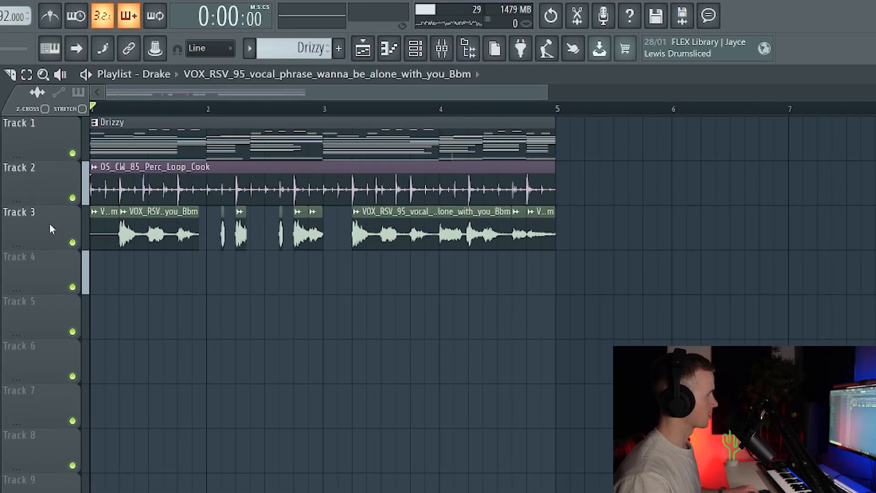
Consolidate the chopped vocals on Track 3 into one audio clip and open it in the audio editor
{"action": "right_click", "coordinate": [45, 183]}
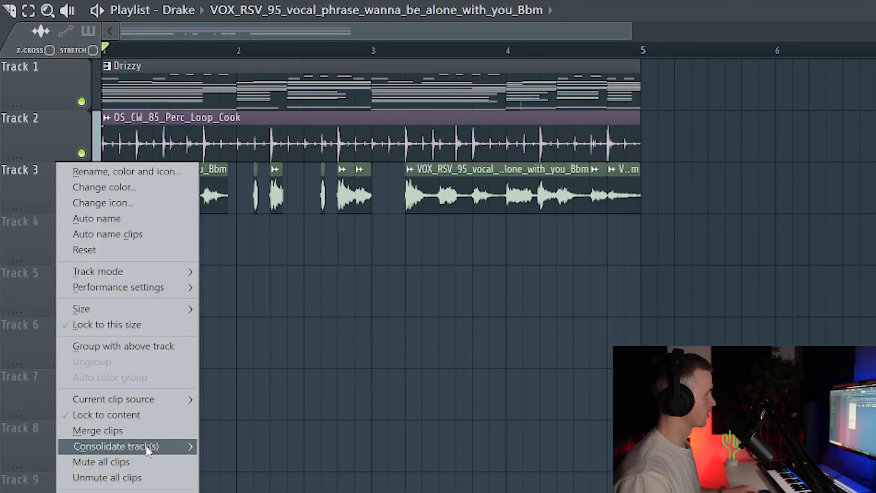
{"action": "left_click", "coordinate": [237, 492]}
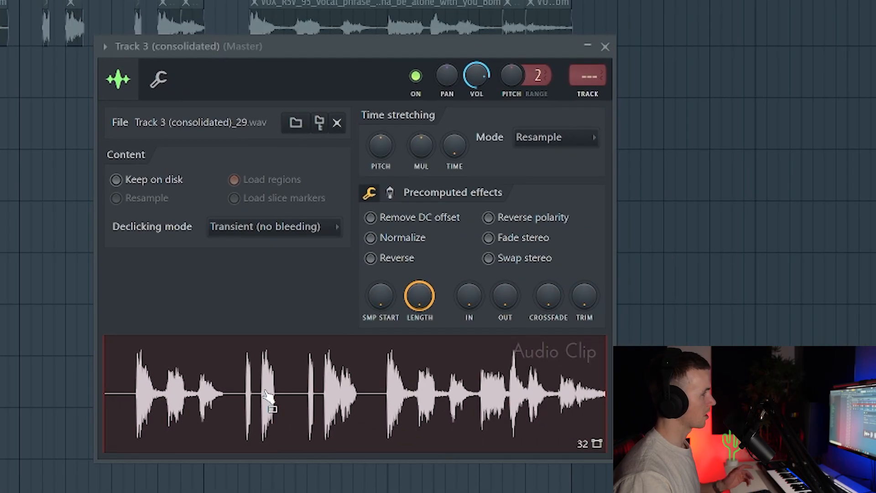
{"action": "right_click", "coordinate": [268, 396]}
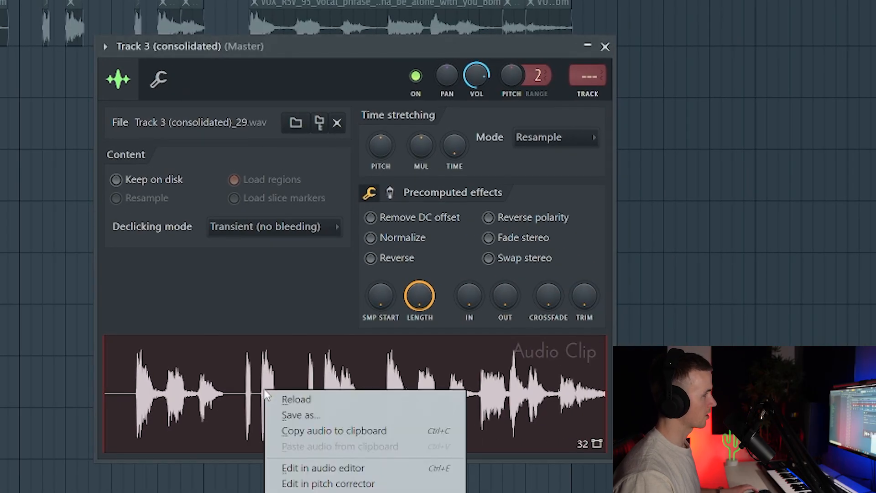
{"action": "left_click", "coordinate": [329, 465]}
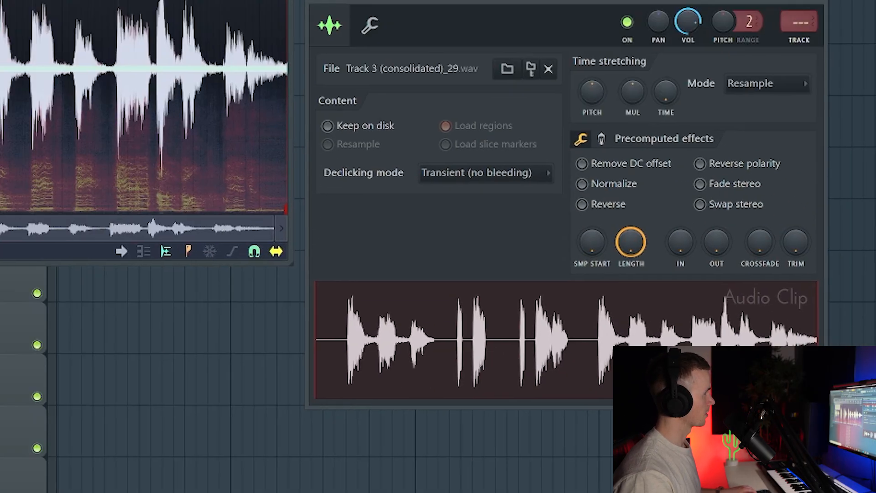
Set the sample rate of the consolidated vocal to 7000 Hz with resampling in its sample properties
{"action": "left_click", "coordinate": [80, 129]}
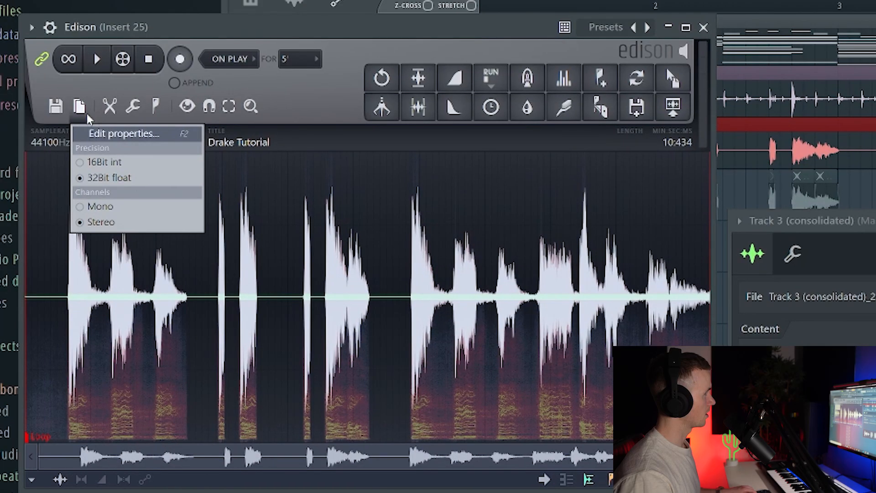
{"action": "left_click", "coordinate": [101, 132]}
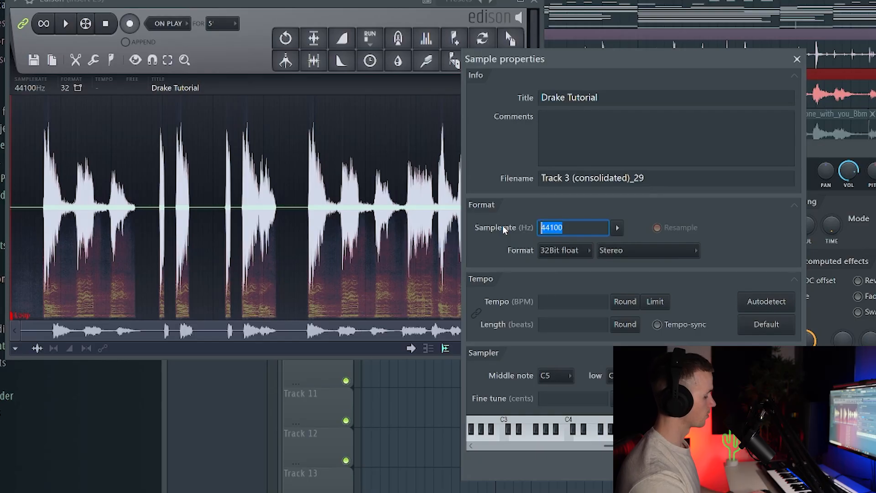
{"action": "type", "text": "7000"}
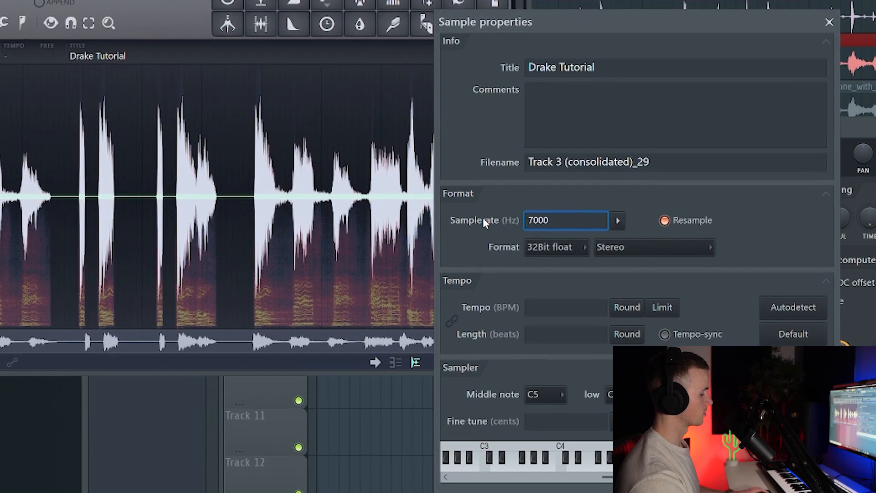
{"action": "key", "text": "Tab"}
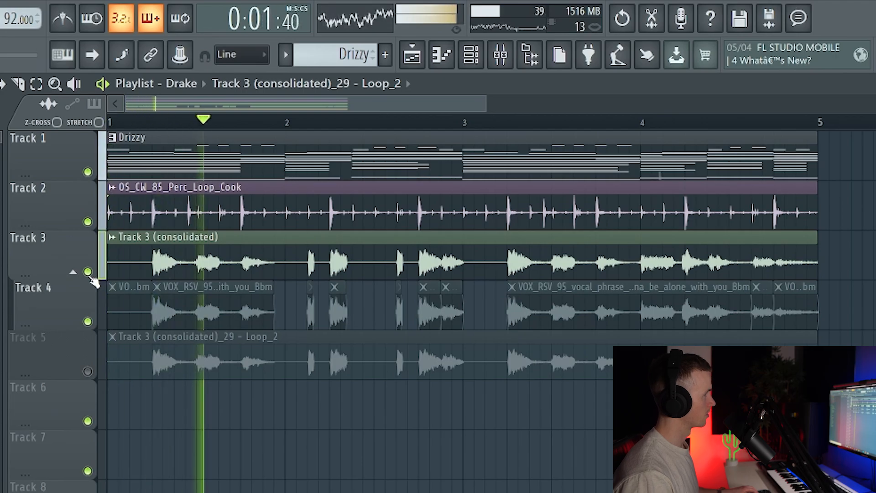
Mute Track 3 and unmute Track 5 to switch playback to the resampled vocal
{"action": "left_click", "coordinate": [88, 272]}
{"action": "left_click", "coordinate": [88, 371]}
{"action": "key", "text": "space"}
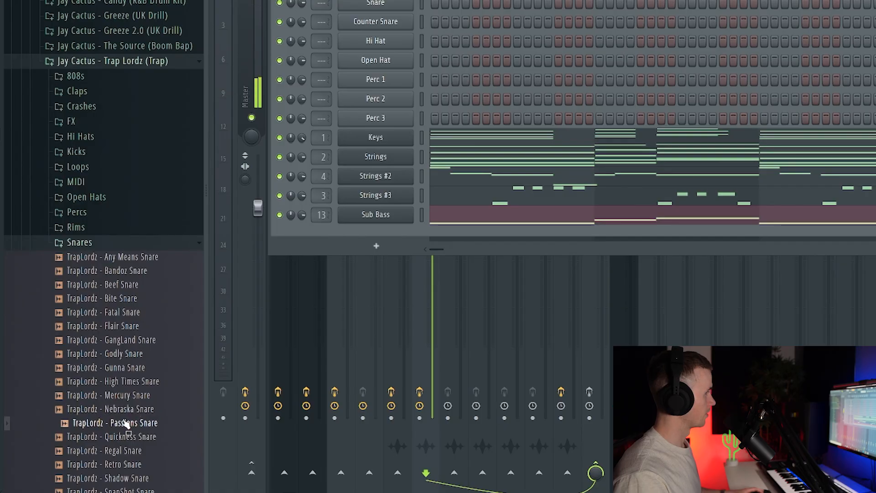
Load a TrapLordz snare sample into the Snare channel and place hits on steps 9, 29, 41 and 61
{"action": "left_click_drag", "start_coordinate": [123, 455], "coordinate": [387, 7]}
{"action": "key", "text": "space"}
{"action": "left_click", "coordinate": [517, 6]}
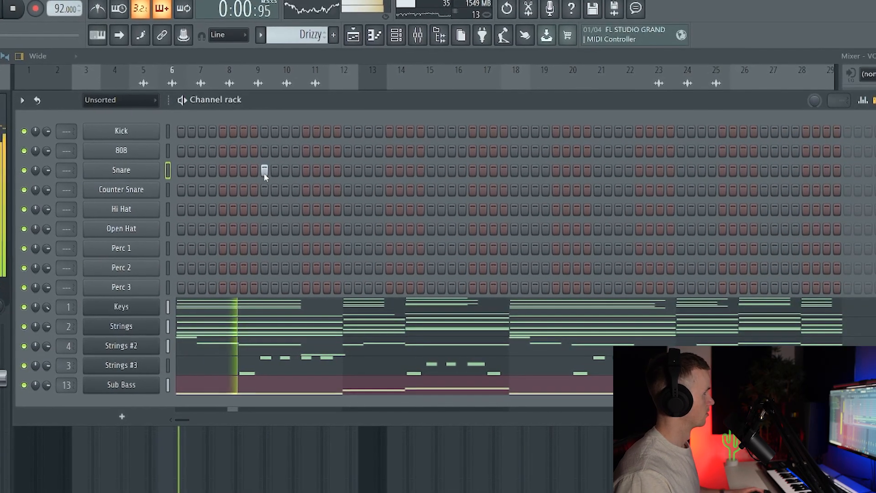
{"action": "left_click", "coordinate": [465, 166]}
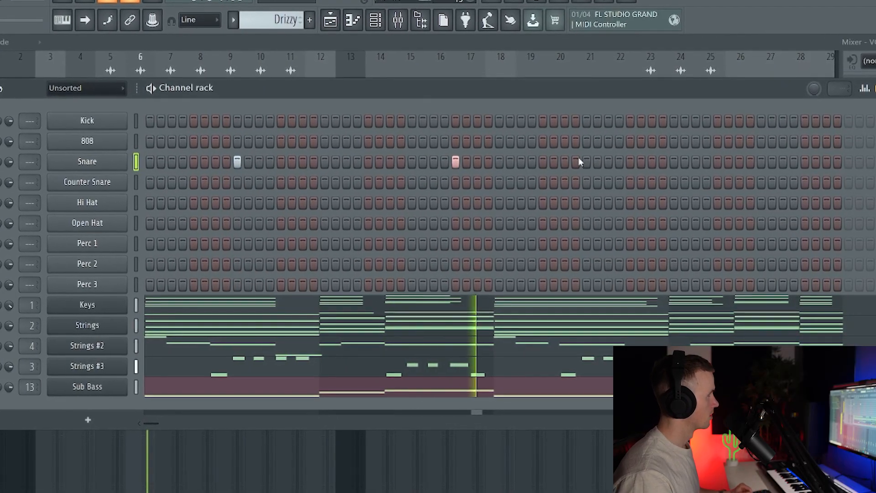
{"action": "left_click", "coordinate": [586, 162]}
{"action": "left_click", "coordinate": [805, 159]}
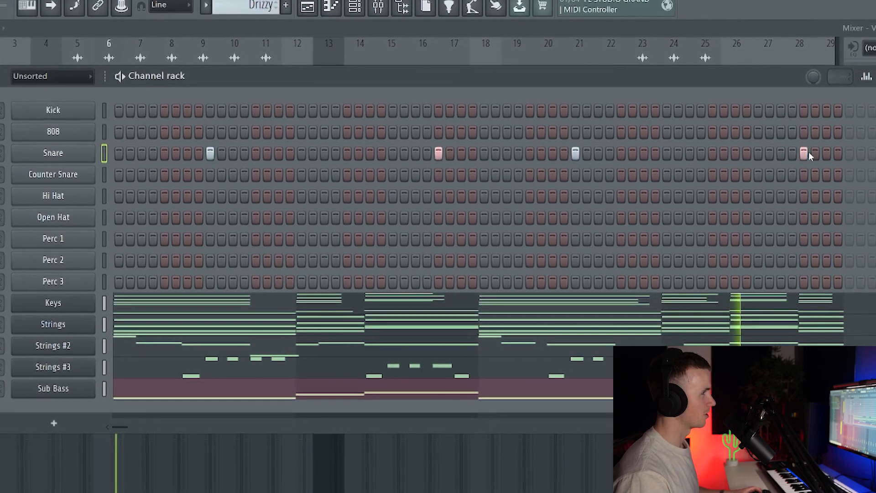
Clone the Snare channel and adjust the decay time of the Rev PLATE-140 reverb on Insert 17
{"action": "right_click", "coordinate": [64, 159]}
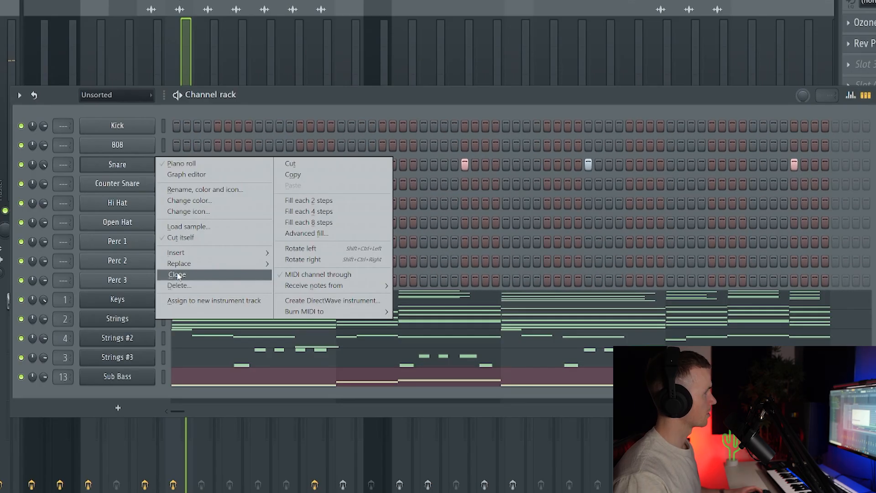
{"action": "left_click", "coordinate": [139, 267]}
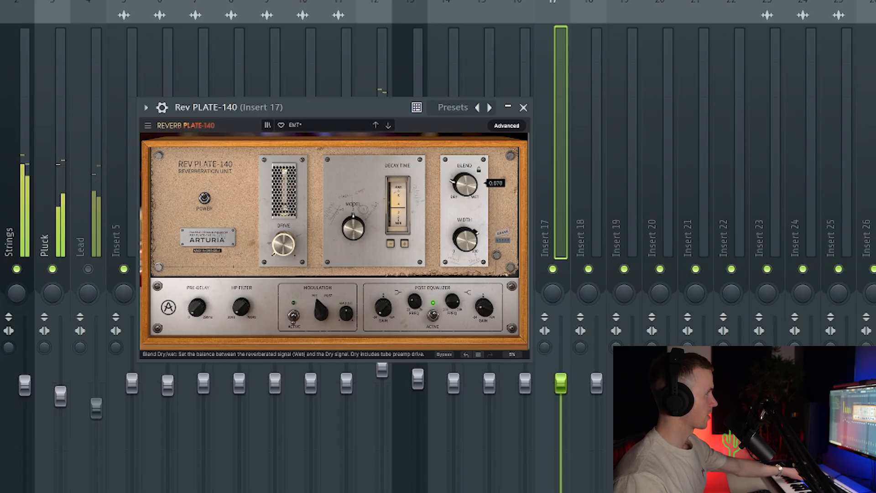
{"action": "left_click", "coordinate": [389, 245]}
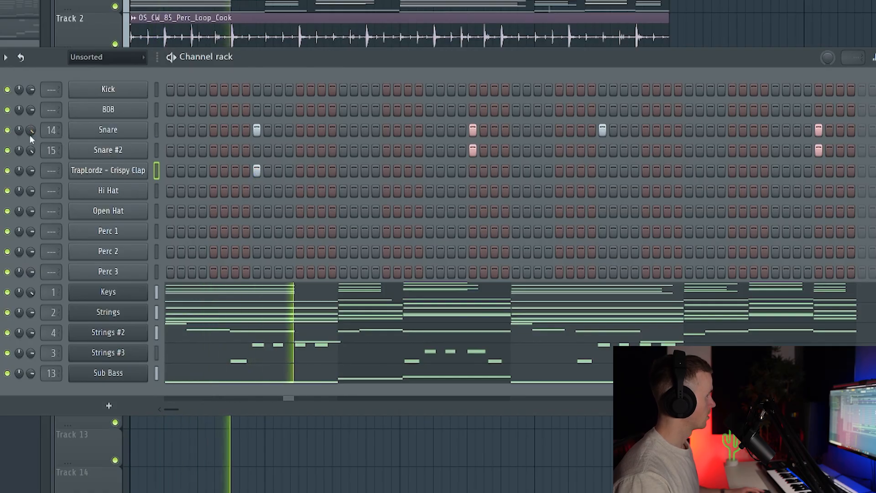
Extend the TrapLordz Crispy Clap pattern with hits on steps 29, 41 and 61 to layer the snare
{"action": "left_click", "coordinate": [472, 170]}
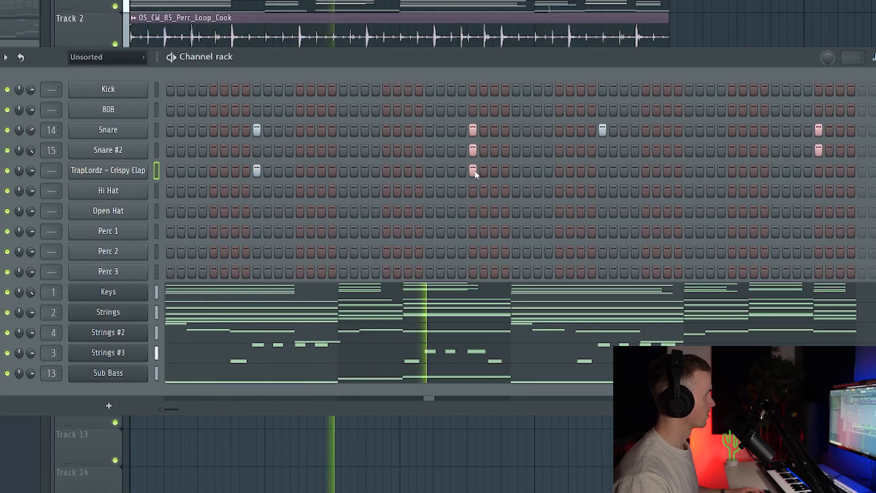
{"action": "left_click", "coordinate": [603, 171]}
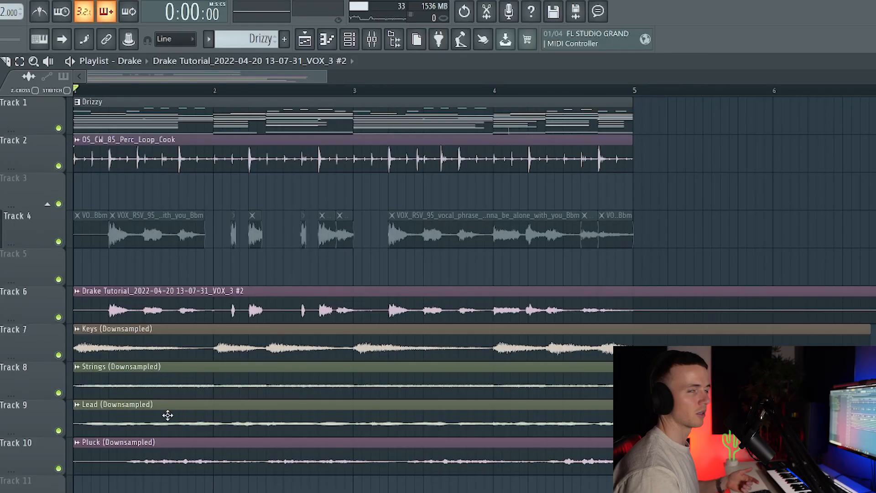
Play the arrangement and mute the downsampled Lead on Track 9
{"action": "key", "text": "space"}
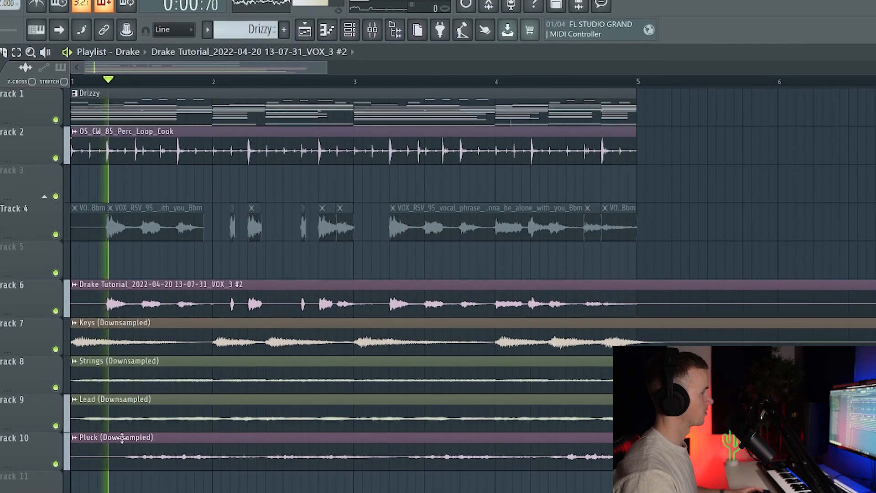
{"action": "left_click", "coordinate": [51, 419]}
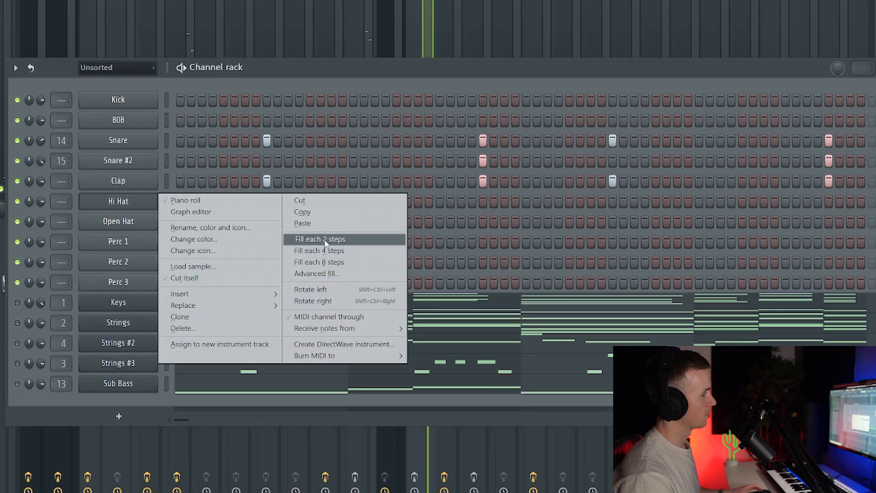
Fill the Hi Hat channel with a hit every 2 steps and add two C5 notes for a fast roll at the start of bar 2
{"action": "left_click", "coordinate": [324, 240]}
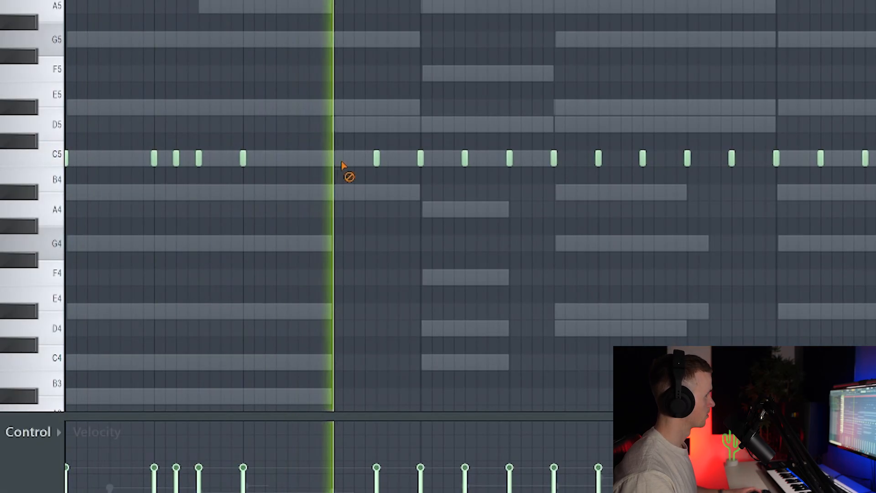
{"action": "scroll", "coordinate": [374, 174], "scroll_direction": "up", "scroll_amount": 3}
{"action": "left_click", "coordinate": [390, 158]}
{"action": "left_click", "coordinate": [407, 158]}
{"action": "key", "text": "space"}
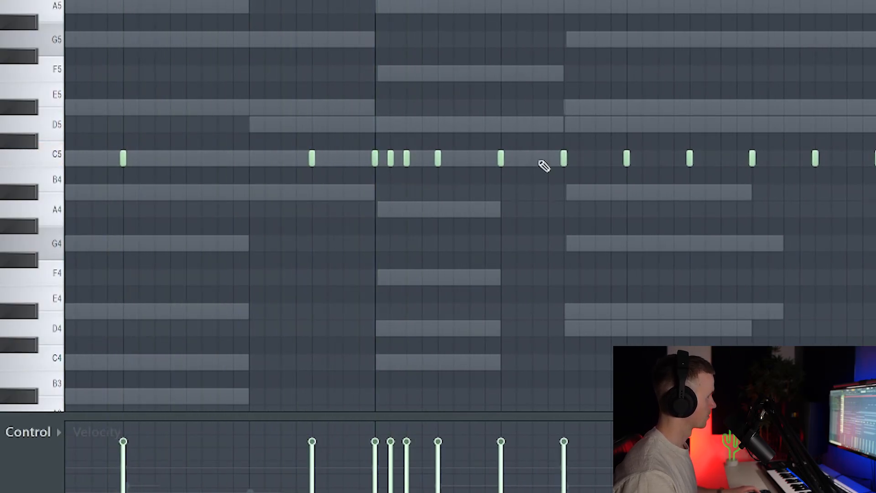
{"action": "key", "text": "space"}
Add a fast hi-hat roll with descending pitch in the second half of bar 2
{"action": "scroll", "coordinate": [530, 152], "scroll_direction": "down", "scroll_amount": 1}
{"action": "scroll", "coordinate": [666, 171], "scroll_direction": "up", "scroll_amount": 1}
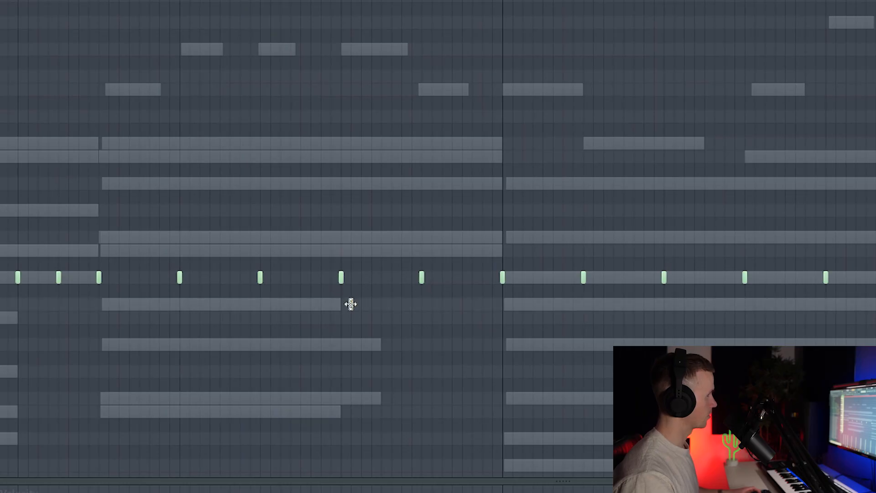
{"action": "scroll", "coordinate": [351, 304], "scroll_direction": "down", "scroll_amount": 2}
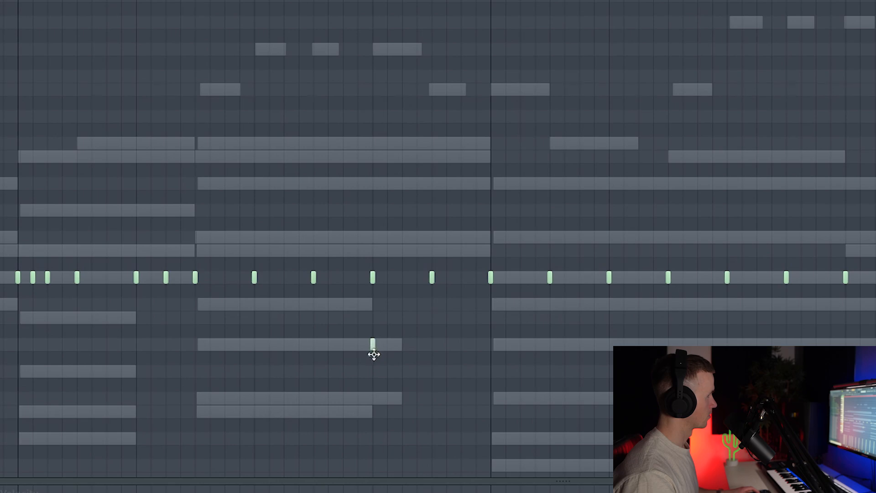
{"action": "scroll", "coordinate": [377, 354], "scroll_direction": "up", "scroll_amount": 2}
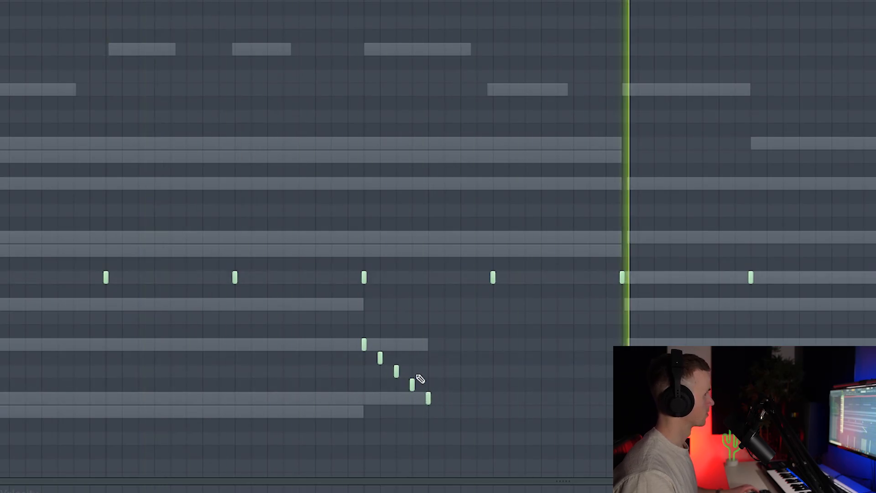
{"action": "scroll", "coordinate": [418, 377], "scroll_direction": "down", "scroll_amount": 2}
{"action": "scroll", "coordinate": [419, 375], "scroll_direction": "down", "scroll_amount": 2}
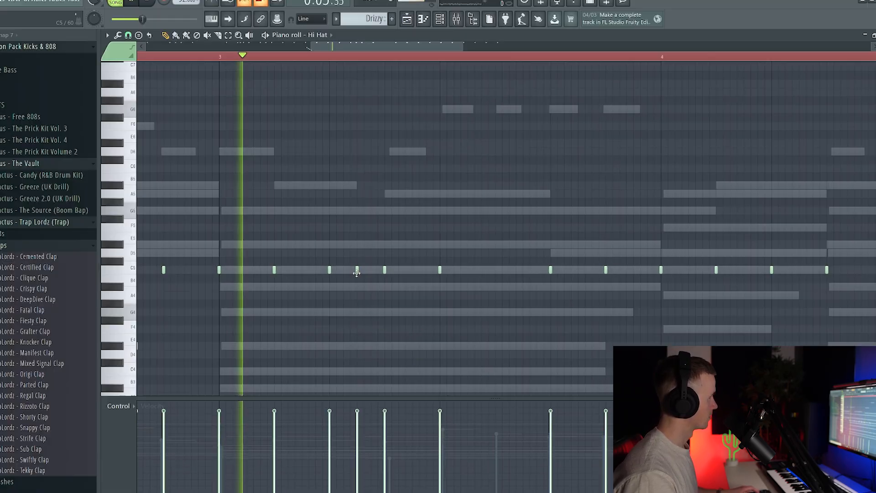
Shift the extra hi-hat note near the middle of bar 3 slightly earlier and delete one hit in that bar's second half
{"action": "left_click_drag", "start_coordinate": [357, 272], "coordinate": [344, 273]}
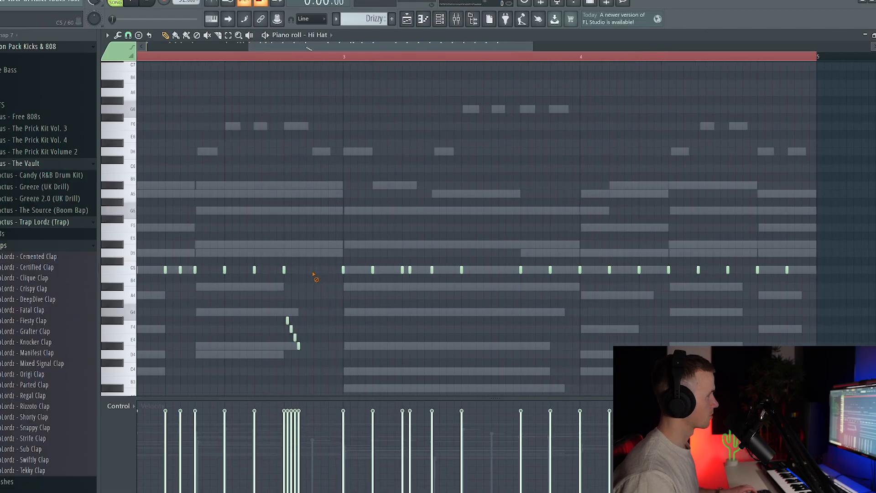
{"action": "right_click", "coordinate": [521, 270]}
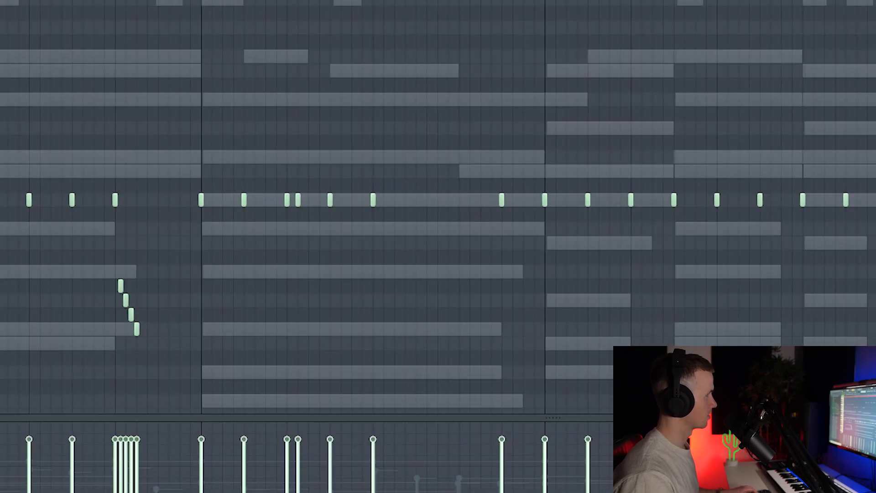
{"action": "key", "text": "space"}
{"action": "scroll", "coordinate": [372, 98], "scroll_direction": "down", "scroll_amount": 2}
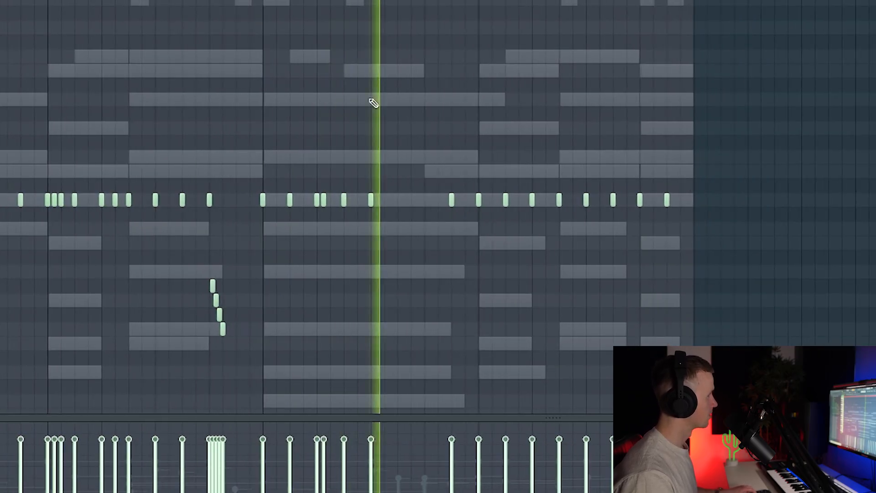
Add extra C5 hi-hat rolls in bar 4 and a fast lower-pitched F4 roll near its end
{"action": "scroll", "coordinate": [376, 99], "scroll_direction": "down", "scroll_amount": 1}
{"action": "scroll", "coordinate": [434, 192], "scroll_direction": "up", "scroll_amount": 3}
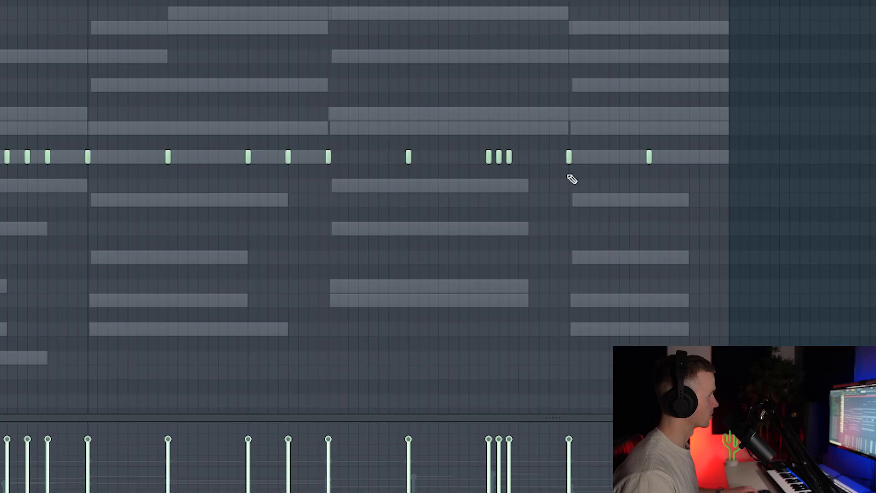
{"action": "left_click", "coordinate": [570, 258]}
{"action": "left_click", "coordinate": [580, 257]}
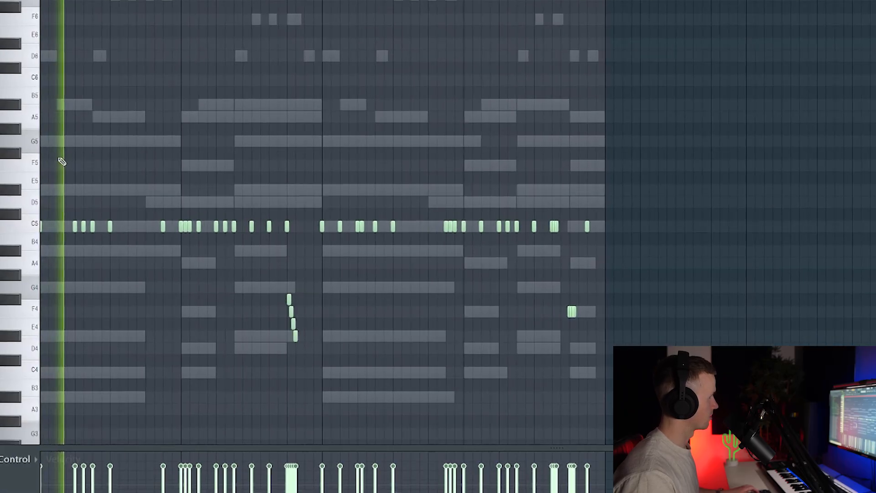
{"action": "scroll", "coordinate": [59, 156], "scroll_direction": "up", "scroll_amount": 2}
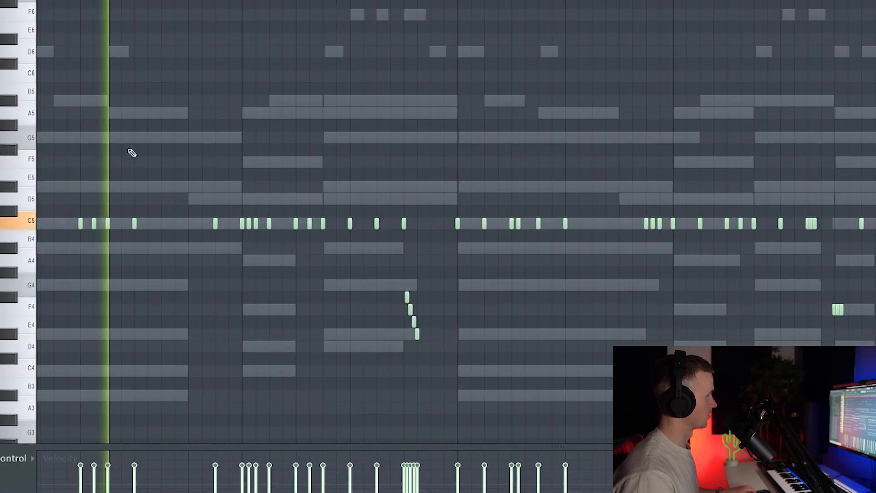
{"action": "scroll", "coordinate": [159, 138], "scroll_direction": "down", "scroll_amount": 2}
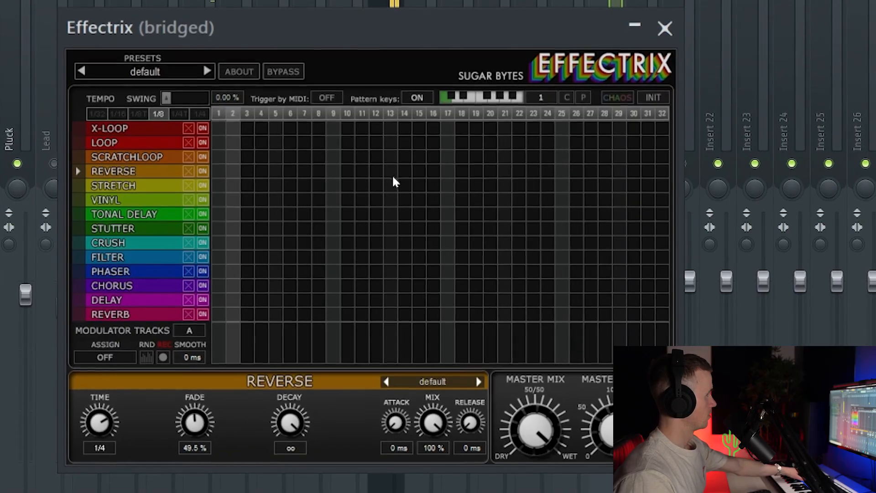
Place Reverse blocks on steps 13 and 29 of the Effectrix sequencer
{"action": "left_click", "coordinate": [392, 174]}
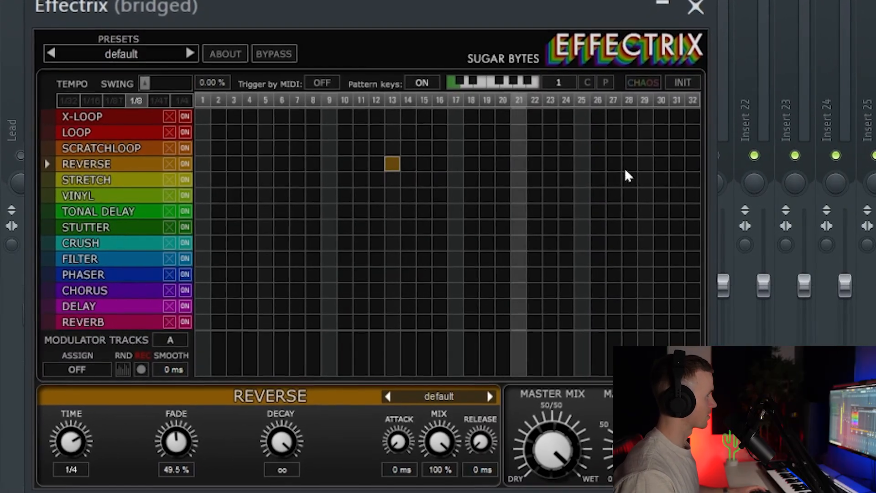
{"action": "left_click", "coordinate": [641, 165]}
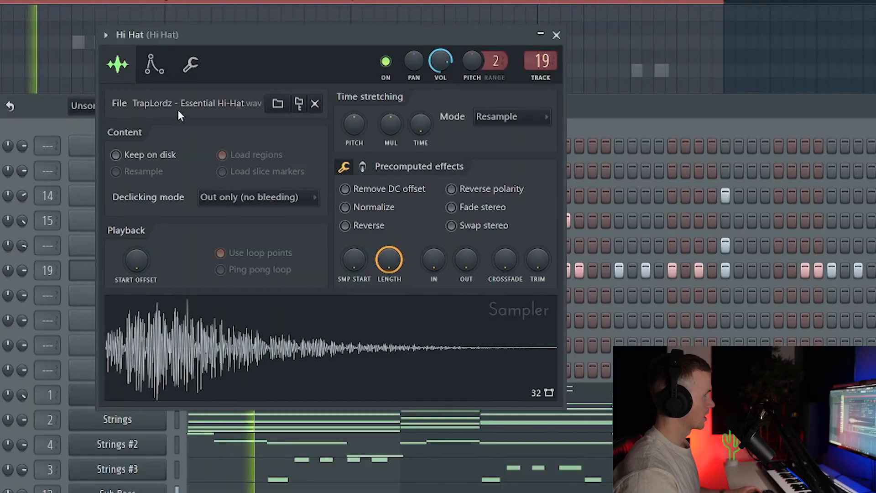
Look through the Hi Hat sampler's envelope settings and open its miscellaneous channel settings
{"action": "left_click", "coordinate": [155, 64]}
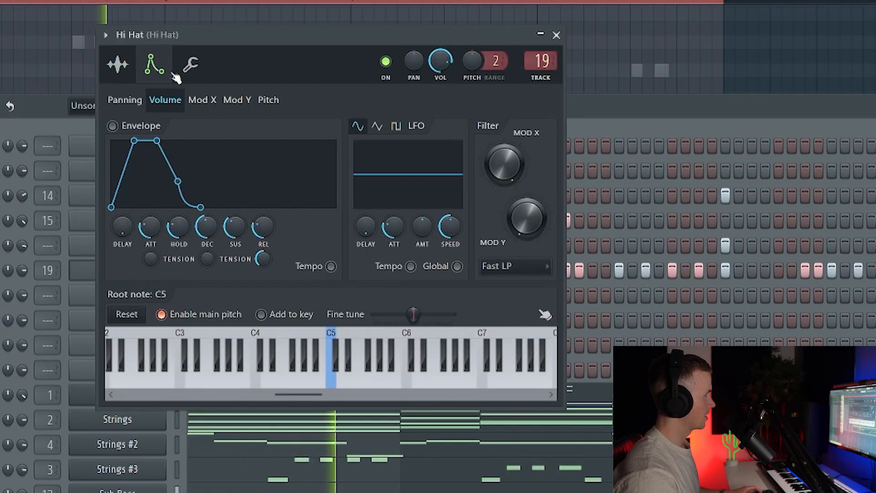
{"action": "left_click", "coordinate": [190, 64]}
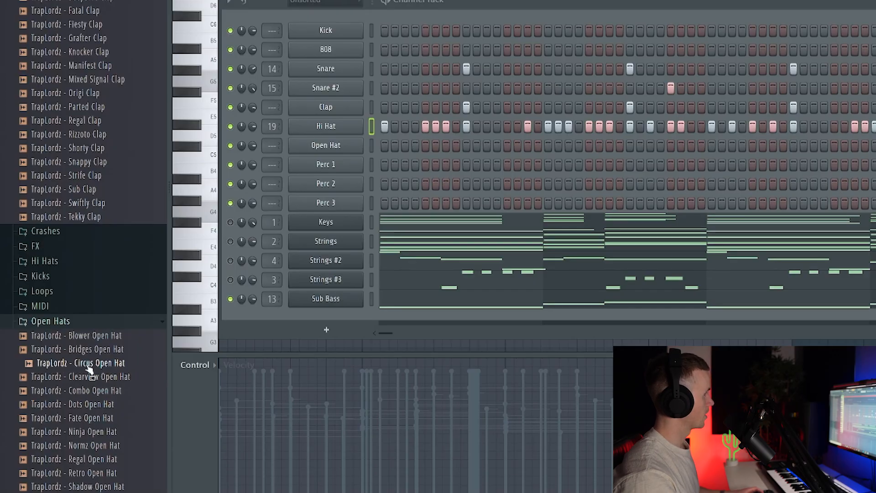
Load the TrapLordz Circus Open Hat sample into the Open Hat channel and open its piano roll
{"action": "left_click_drag", "start_coordinate": [88, 366], "coordinate": [329, 147]}
{"action": "right_click", "coordinate": [328, 147]}
{"action": "left_click", "coordinate": [274, 322]}
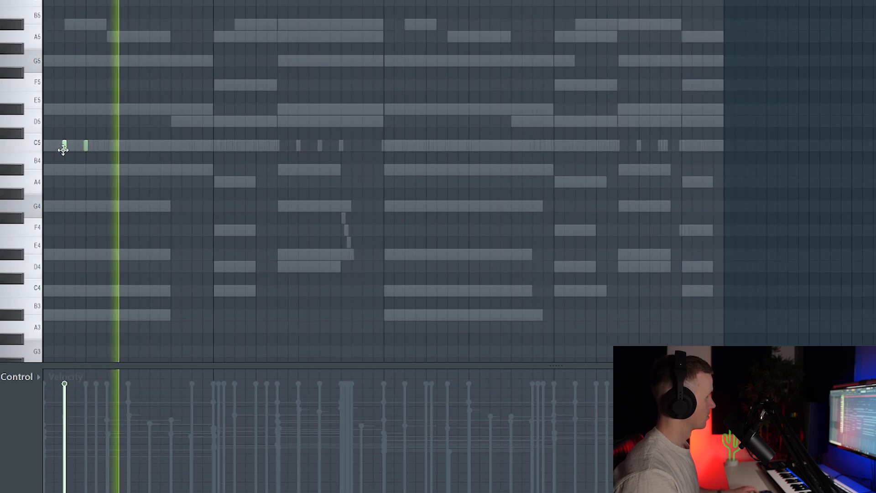
Place C5 open-hat notes just before and at the start of bar 3, and lower the velocity of the second one
{"action": "left_click", "coordinate": [363, 146]}
{"action": "left_click", "coordinate": [384, 146]}
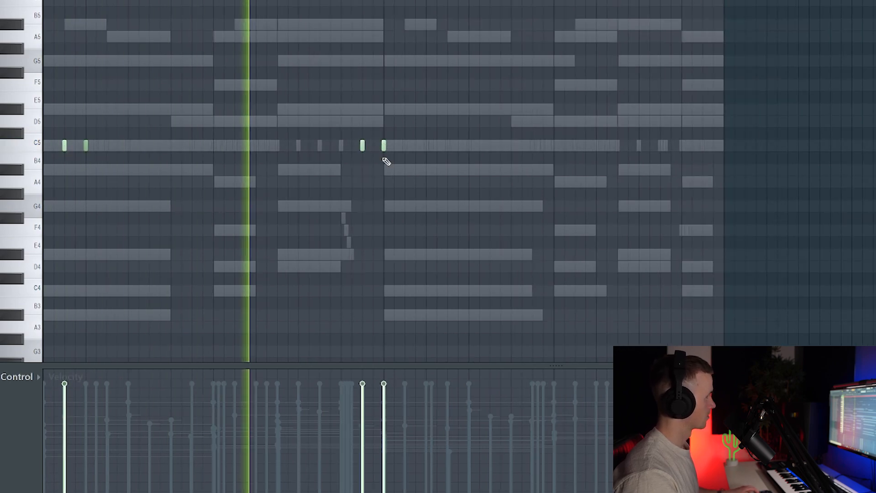
{"action": "left_click", "coordinate": [384, 473]}
{"action": "left_click_drag", "start_coordinate": [384, 475], "coordinate": [385, 485]}
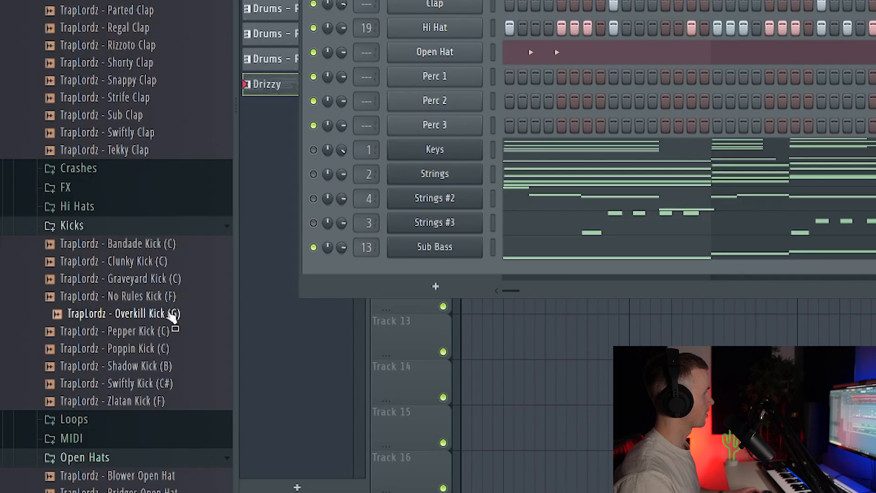
Load the TrapLordz Overkill Kick (G) sample into the Kick channel and place hits on steps 1, 11, 27, 29 and 31
{"action": "left_click_drag", "start_coordinate": [168, 321], "coordinate": [165, 77]}
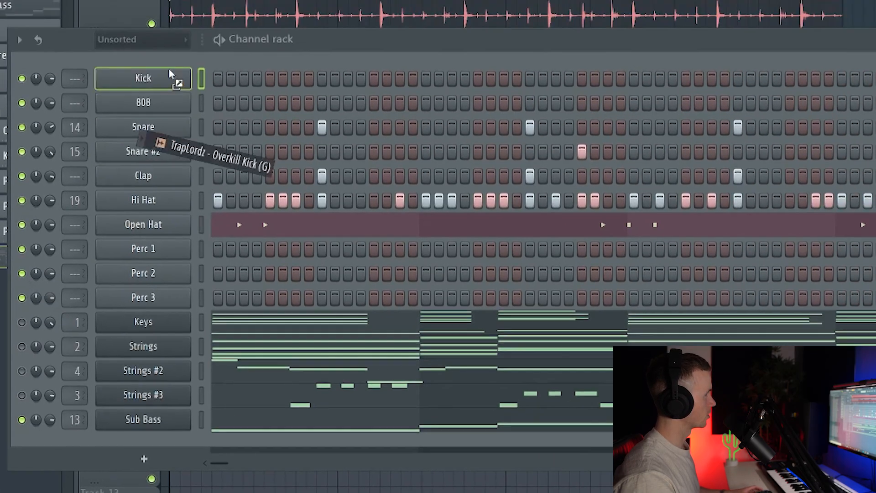
{"action": "left_click", "coordinate": [347, 83]}
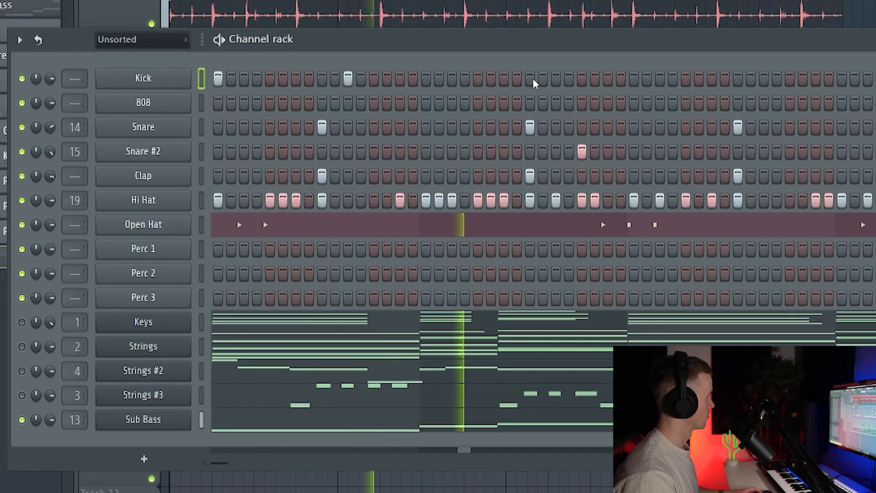
{"action": "left_click", "coordinate": [555, 79]}
{"action": "left_click", "coordinate": [581, 80]}
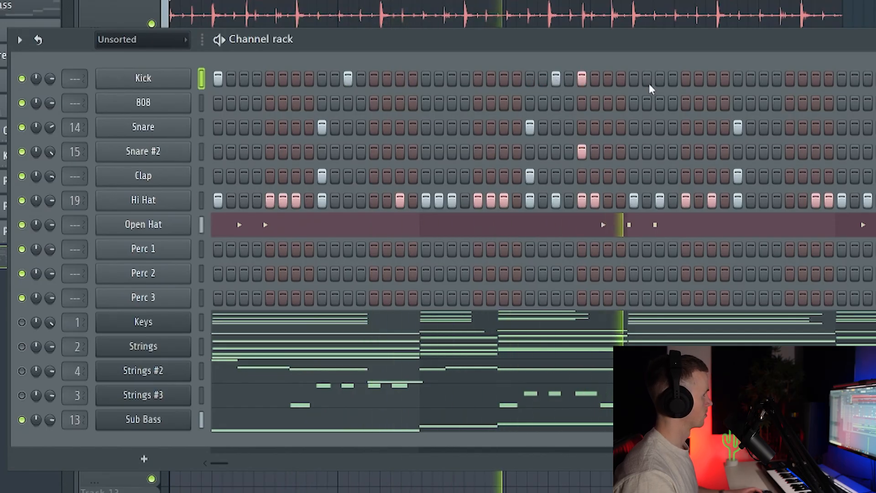
{"action": "left_click", "coordinate": [606, 80]}
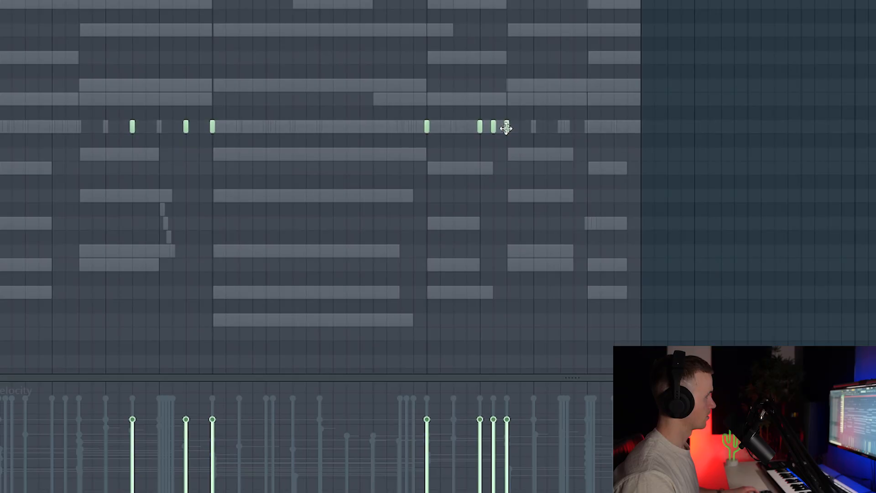
Lower the velocities of the first two kicks in bar 4's three-hit run so the run ramps up
{"action": "scroll", "coordinate": [492, 468], "scroll_direction": "up", "scroll_amount": 2}
{"action": "left_click_drag", "start_coordinate": [472, 488], "coordinate": [498, 449]}
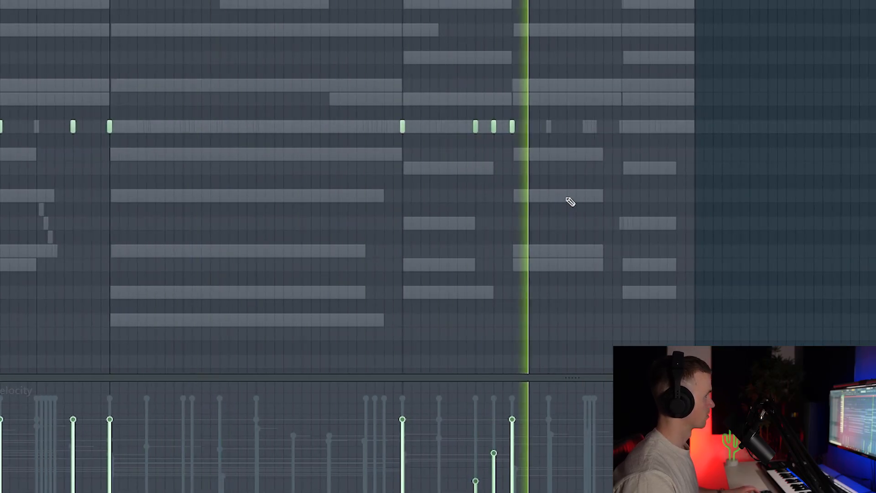
{"action": "scroll", "coordinate": [487, 126], "scroll_direction": "down", "scroll_amount": 2}
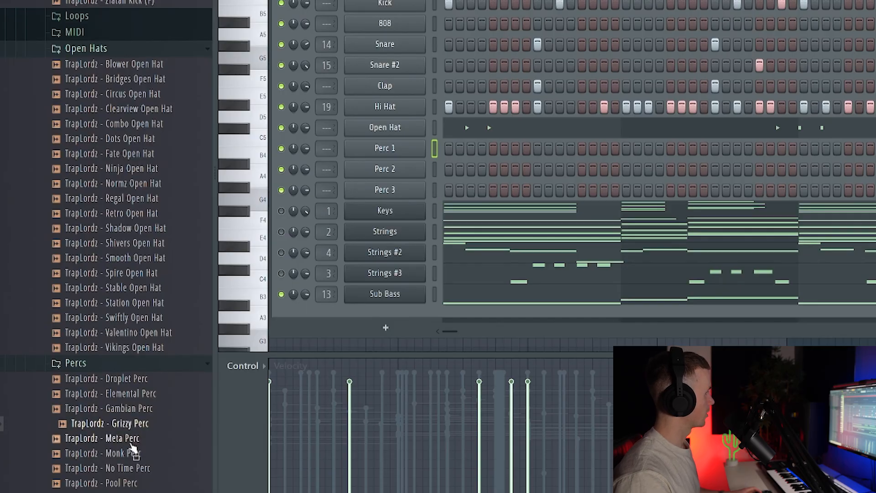
Load the TrapLordz Monk Perc sample into the Perc 1 channel, place a hit on step 2 and play the pattern
{"action": "left_click_drag", "start_coordinate": [130, 455], "coordinate": [421, 145]}
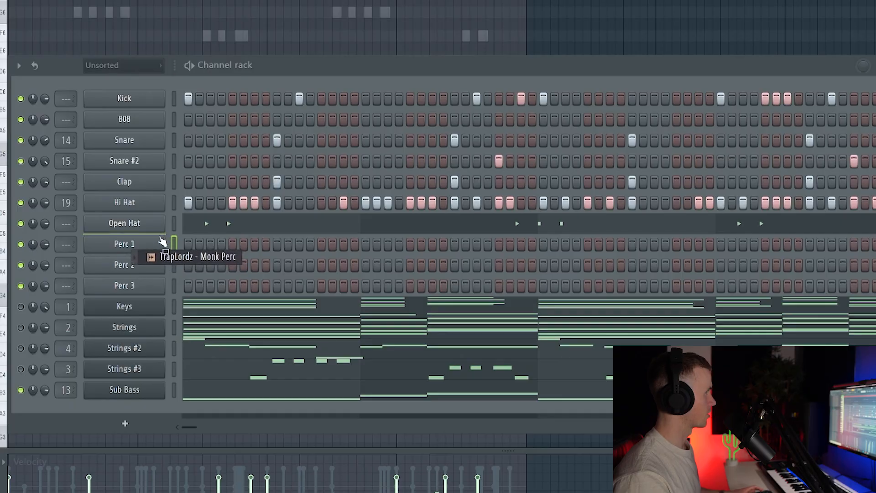
{"action": "left_click_drag", "start_coordinate": [162, 240], "coordinate": [163, 243]}
{"action": "left_click", "coordinate": [200, 244]}
{"action": "key", "text": "space"}
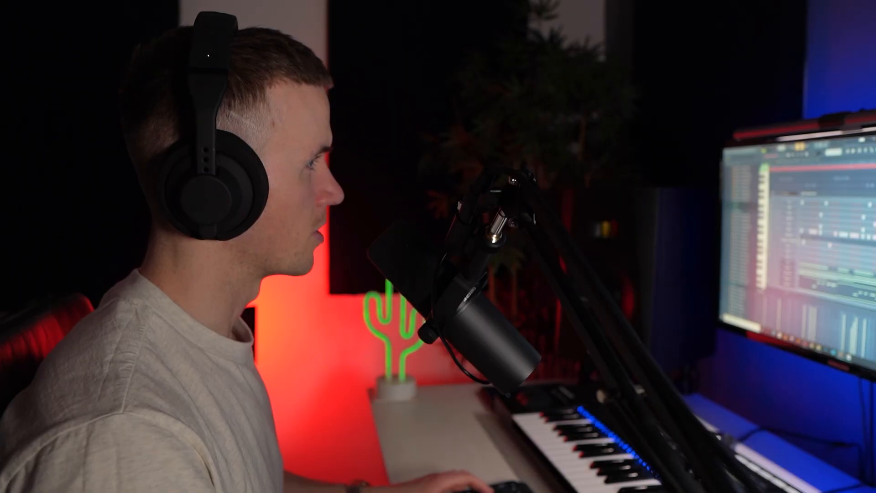
Place Monk Perc hits on steps 13 and 43, second-perc hits on steps 29 and 61, and Tikker Perc hits on step 24 and in bar 3
{"action": "left_click", "coordinate": [577, 244]}
{"action": "left_click", "coordinate": [654, 245]}
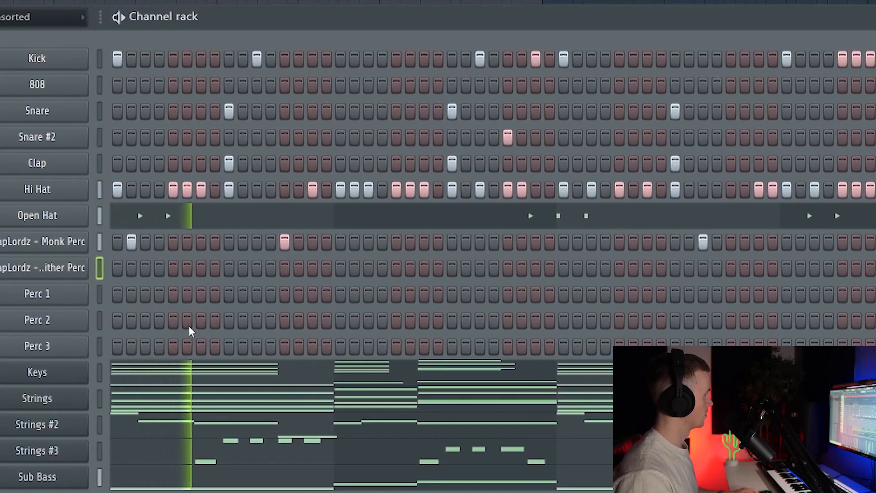
{"action": "left_click", "coordinate": [508, 268]}
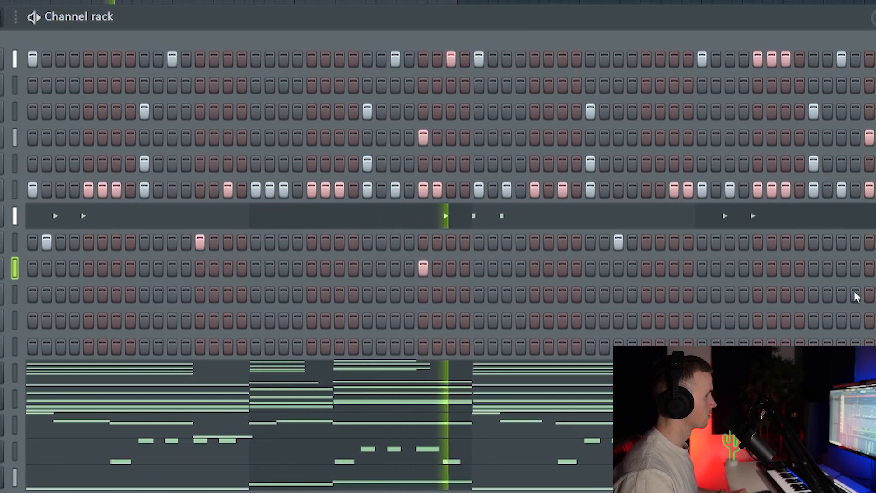
{"action": "left_click", "coordinate": [851, 269]}
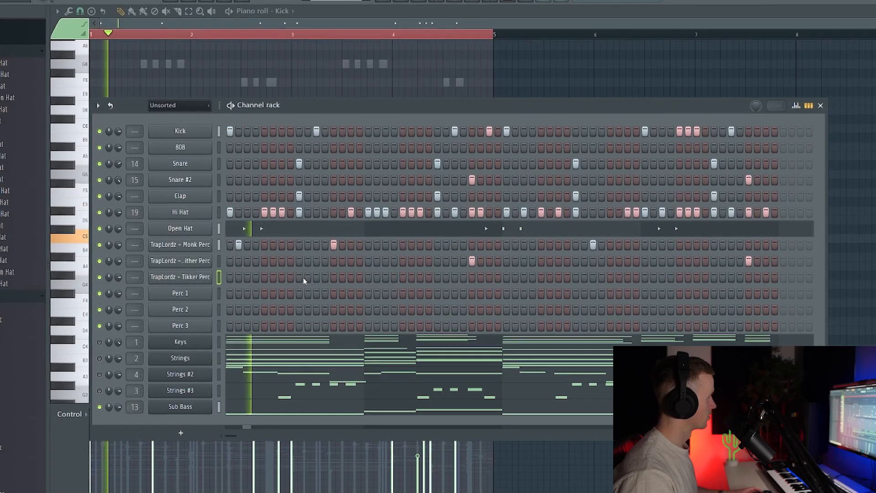
{"action": "left_click", "coordinate": [429, 277]}
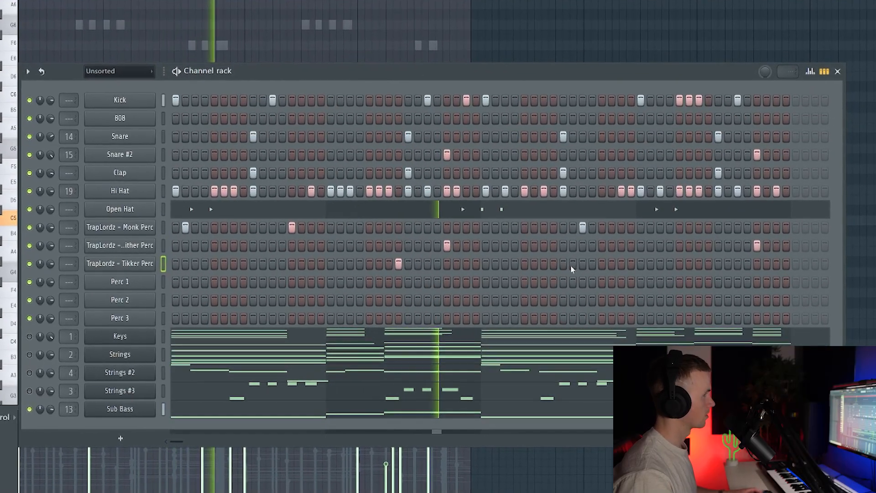
{"action": "left_click", "coordinate": [603, 264]}
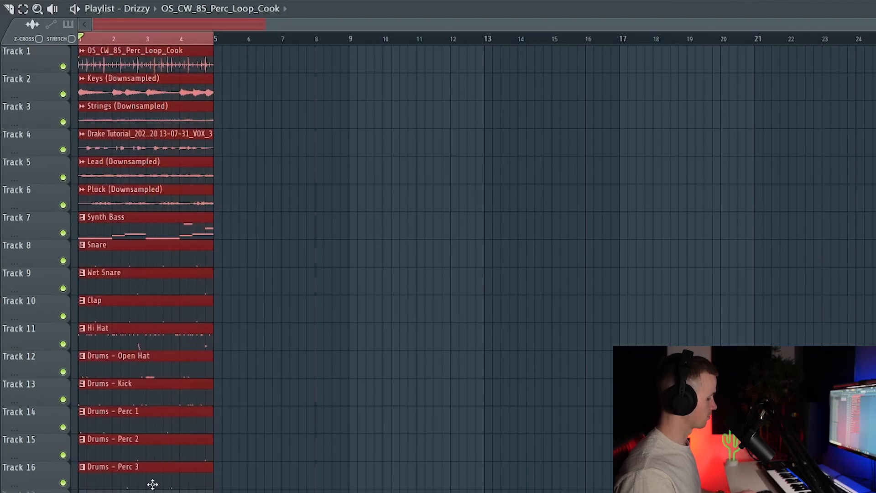
Duplicate the four-bar block of all clips five times along the playlist and start playback from bar 1
{"action": "key", "text": "ctrl+b"}
{"action": "key", "text": "ctrl+b"}
{"action": "key", "text": "ctrl+b"}
{"action": "key", "text": "ctrl+b"}
{"action": "key", "text": "ctrl+b"}
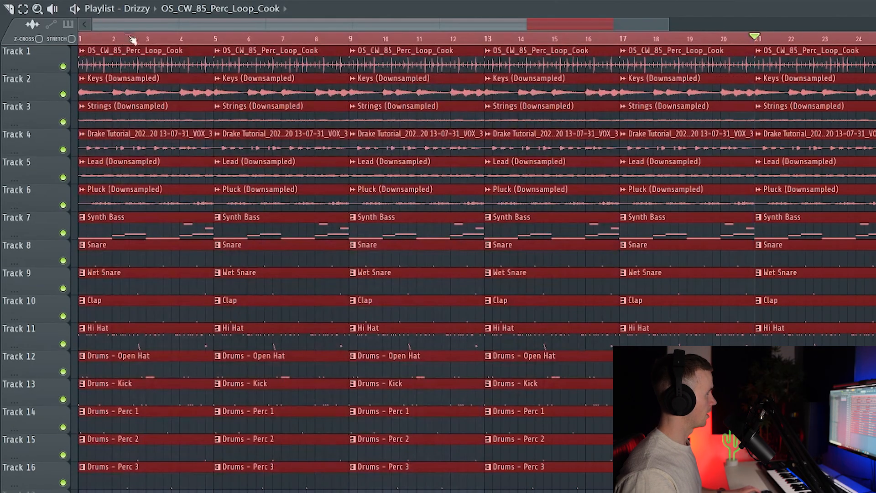
{"action": "key", "text": "space"}
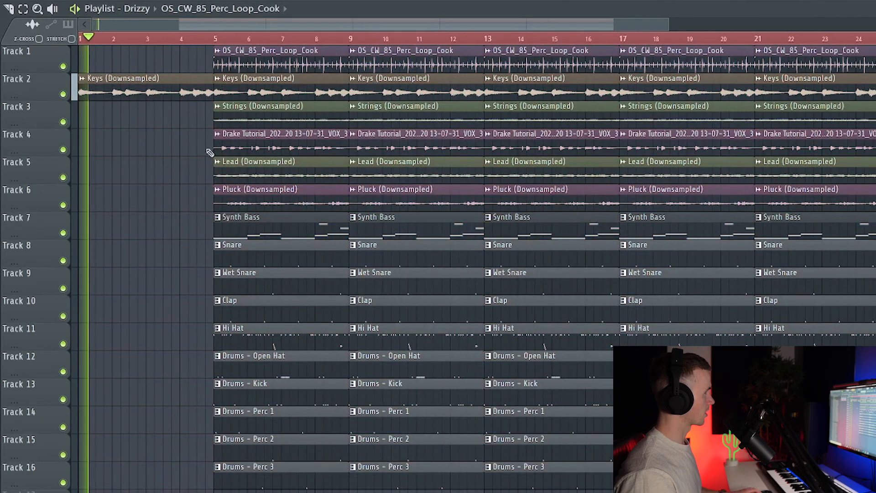
Delete the Strings, Lead, Pluck, Synth Bass and all drum and perc pattern clips from bars 5–8, keeping the perc loop, Keys and vocal
{"action": "right_click", "coordinate": [252, 113]}
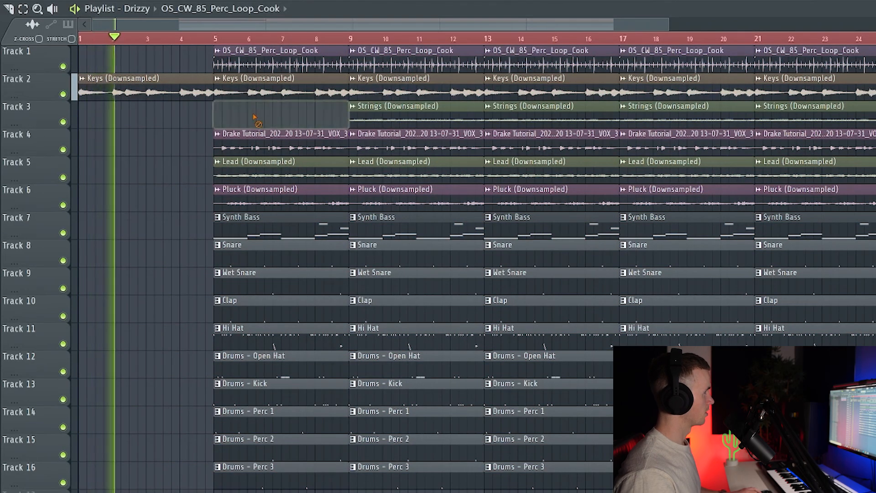
{"action": "right_click", "coordinate": [249, 169]}
{"action": "right_click", "coordinate": [247, 197]}
{"action": "right_click", "coordinate": [245, 225]}
{"action": "right_click", "coordinate": [243, 254]}
{"action": "right_click", "coordinate": [242, 281]}
{"action": "right_click", "coordinate": [242, 318]}
{"action": "right_click", "coordinate": [242, 340]}
{"action": "right_click", "coordinate": [242, 368]}
{"action": "right_click", "coordinate": [242, 395]}
{"action": "right_click", "coordinate": [242, 423]}
{"action": "right_click", "coordinate": [242, 451]}
{"action": "right_click", "coordinate": [242, 479]}
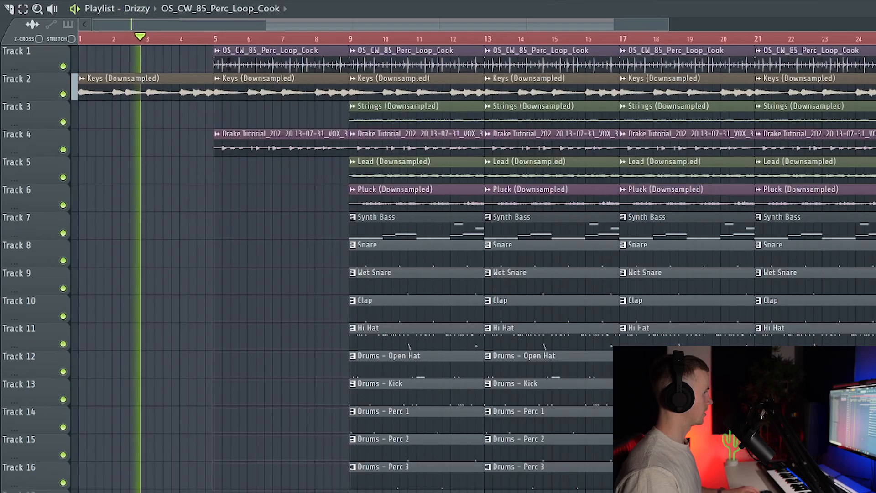
Slice the VOX_3 vocal clip at bar 6 and delete the first three beats of that bar
{"action": "scroll", "coordinate": [227, 219], "scroll_direction": "up", "scroll_amount": 5}
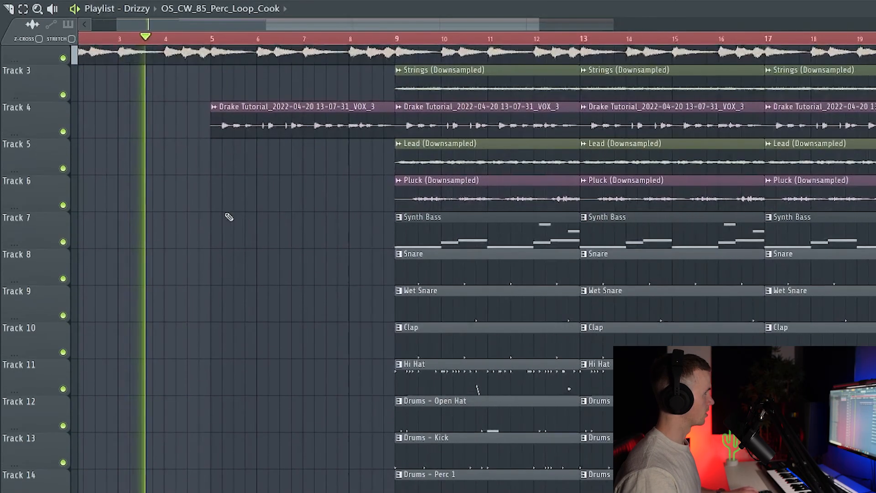
{"action": "scroll", "coordinate": [236, 192], "scroll_direction": "up", "scroll_amount": 5}
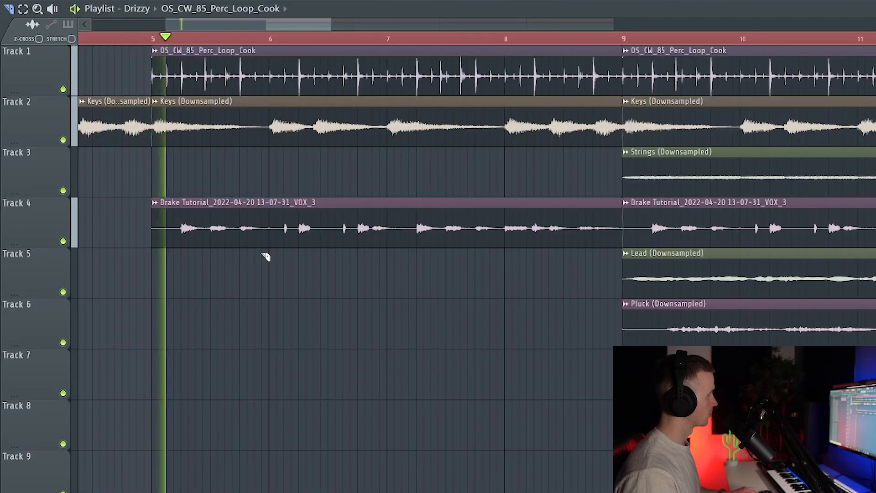
{"action": "left_click", "coordinate": [273, 237]}
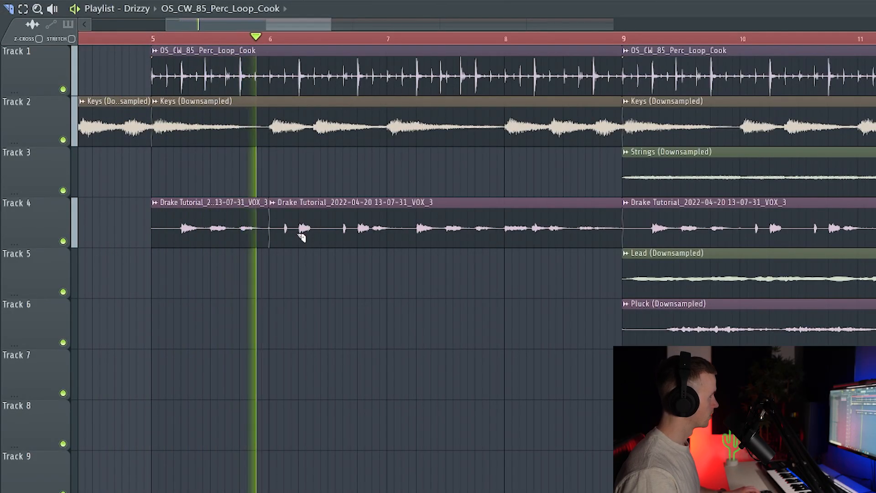
{"action": "right_click", "coordinate": [301, 234]}
{"action": "left_click", "coordinate": [318, 234]}
{"action": "right_click", "coordinate": [347, 236]}
{"action": "right_click", "coordinate": [358, 237]}
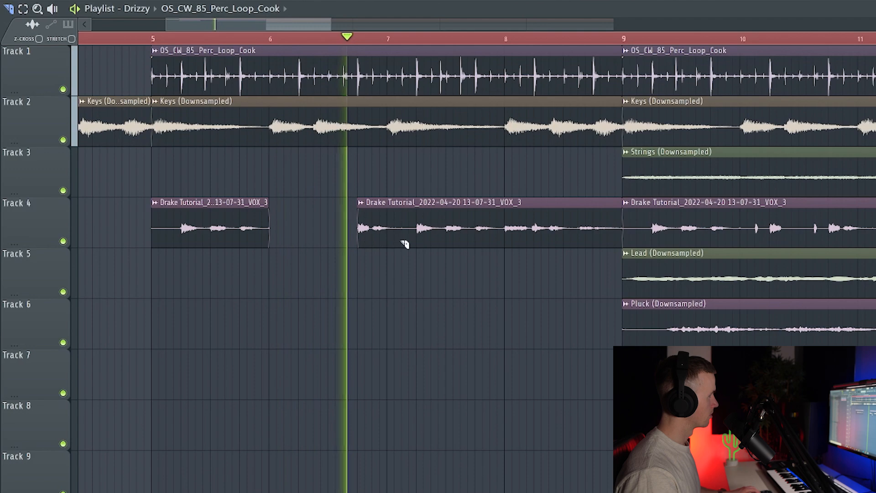
Slice the VOX_3 vocal at bar 8 and delete the first two and a half beats of that bar
{"action": "scroll", "coordinate": [520, 247], "scroll_direction": "up", "scroll_amount": 3}
{"action": "left_click", "coordinate": [507, 236]}
{"action": "right_click", "coordinate": [542, 236]}
{"action": "right_click", "coordinate": [573, 237]}
{"action": "right_click", "coordinate": [602, 237]}
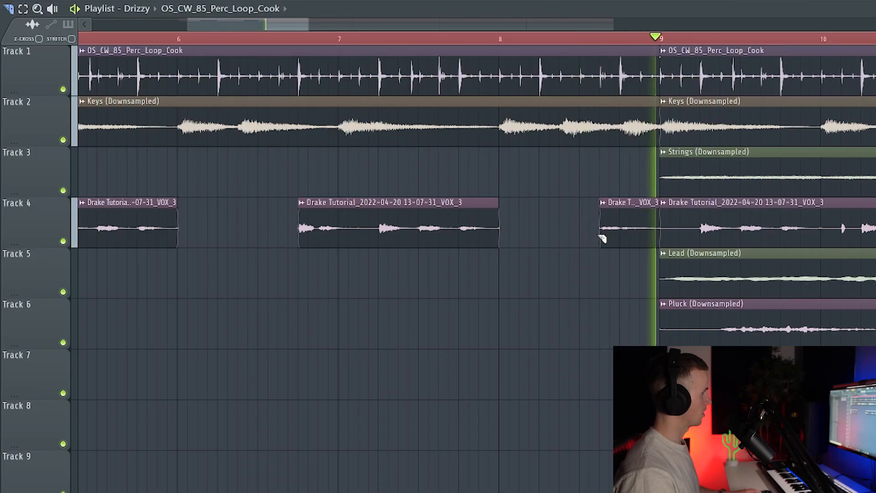
{"action": "left_click", "coordinate": [604, 202]}
Delete the Lead clips from bars 9–16 and the Pluck clip from bars 9–12, and play the section
{"action": "left_click", "coordinate": [637, 298]}
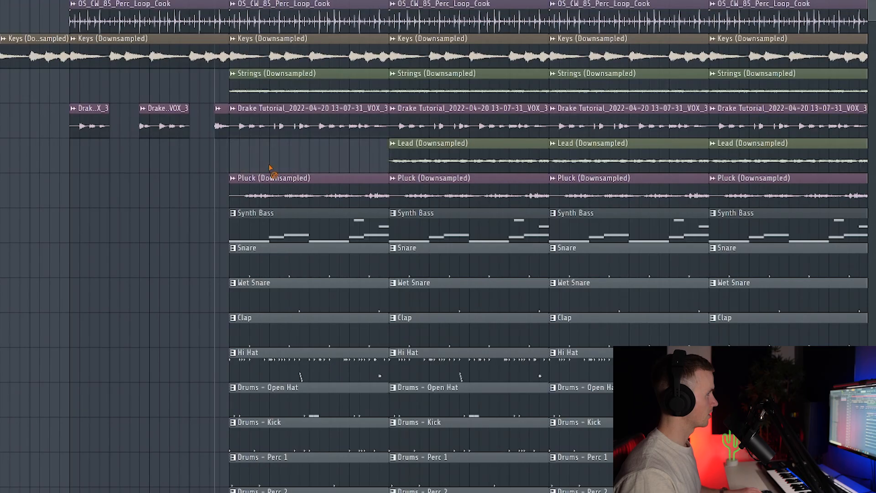
{"action": "right_click", "coordinate": [274, 182]}
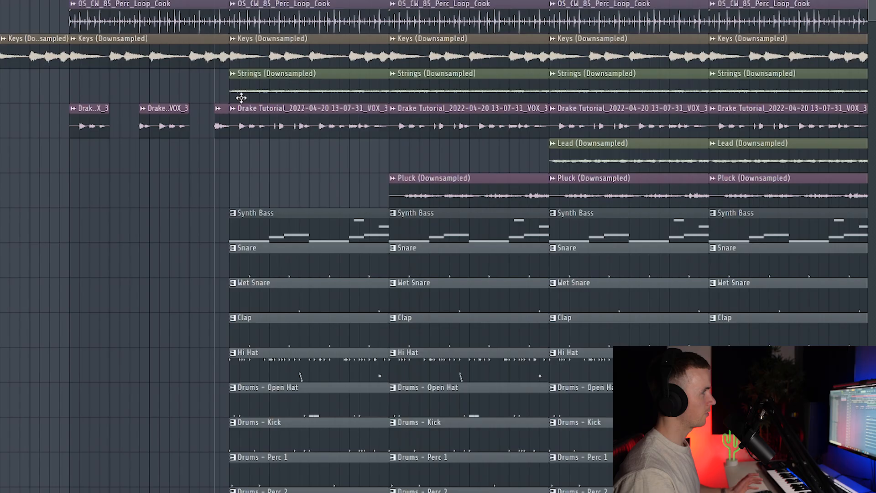
{"action": "key", "text": "space"}
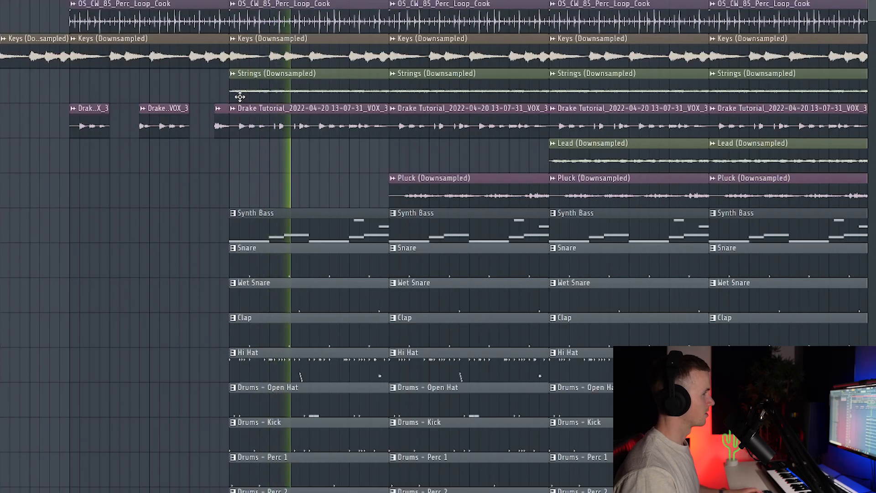
Delete the perc loop, Strings, vocal and Lead clips from bars 17–20
{"action": "scroll", "coordinate": [285, 190], "scroll_direction": "down", "scroll_amount": 5}
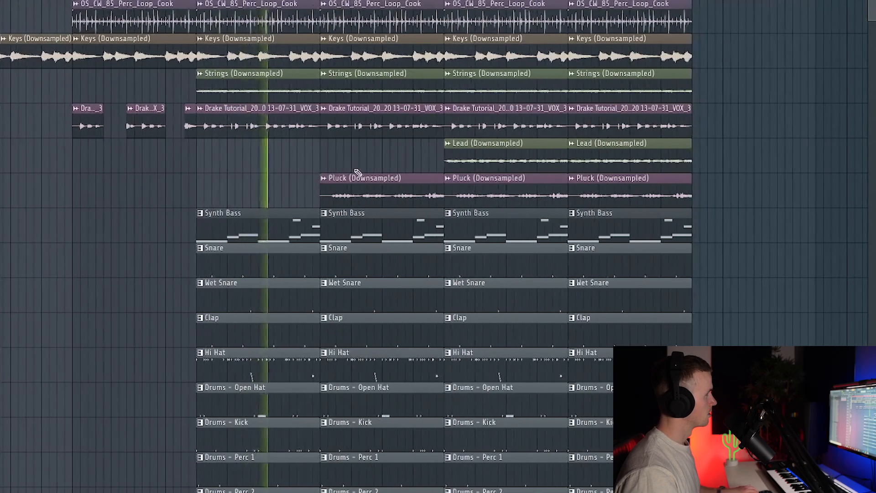
{"action": "scroll", "coordinate": [402, 165], "scroll_direction": "up", "scroll_amount": 3}
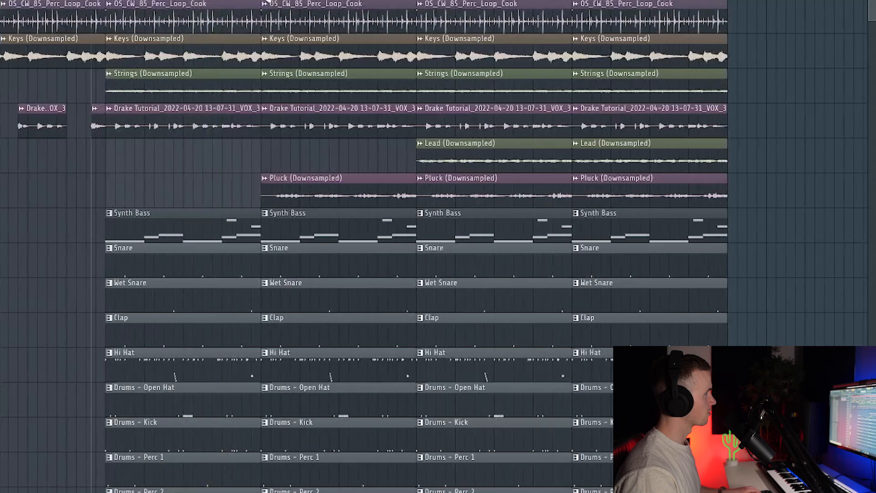
{"action": "scroll", "coordinate": [388, 183], "scroll_direction": "down", "scroll_amount": 3}
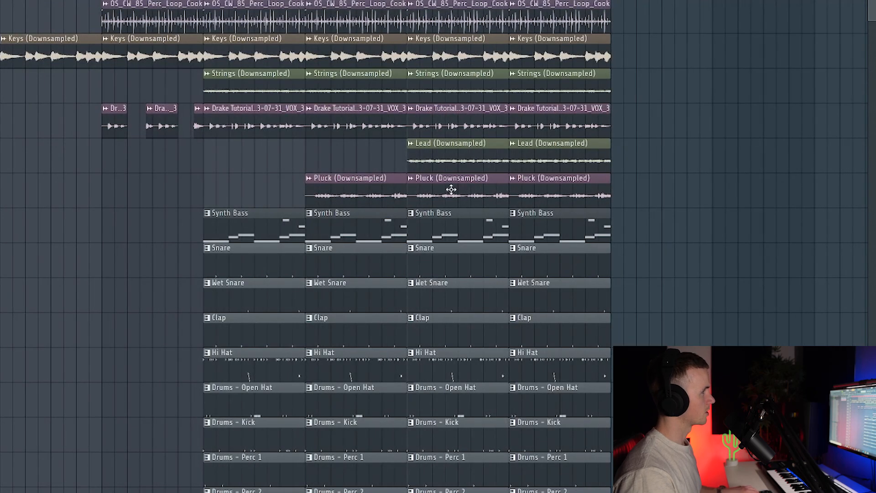
{"action": "scroll", "coordinate": [451, 189], "scroll_direction": "up", "scroll_amount": 2}
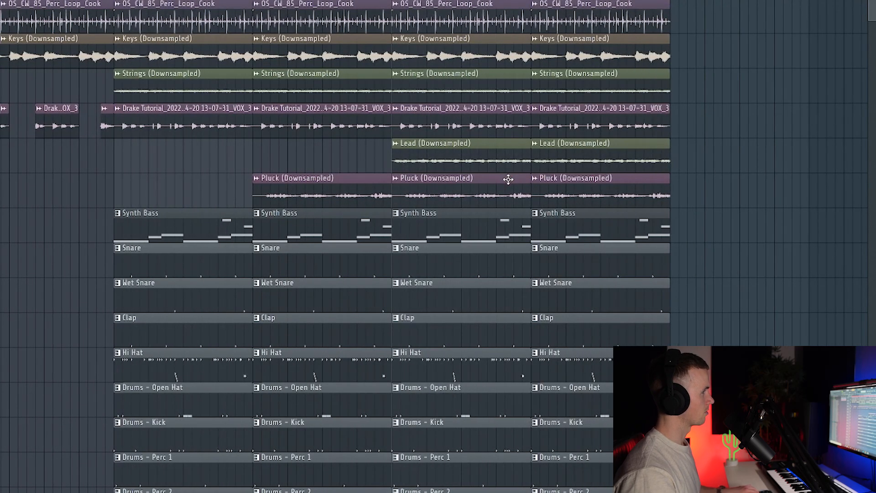
{"action": "right_click", "coordinate": [487, 200]}
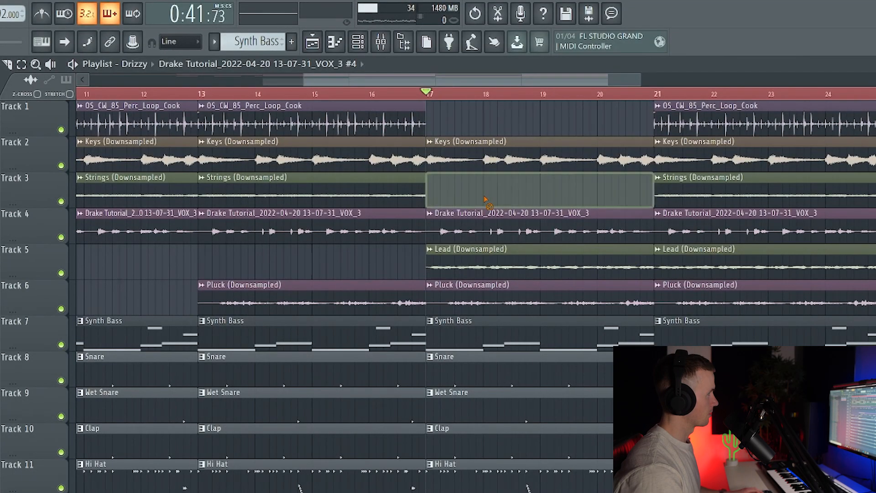
{"action": "right_click", "coordinate": [487, 221]}
{"action": "right_click", "coordinate": [483, 252]}
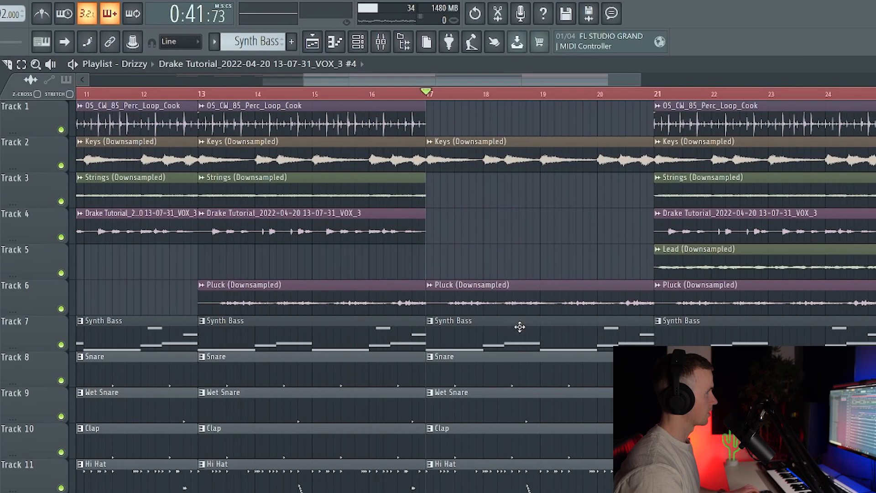
Delete the Strings clip from bars 25–28 and the Pluck clips from bars 21–28, and play from bar 25
{"action": "scroll", "coordinate": [519, 329], "scroll_direction": "down", "scroll_amount": 2}
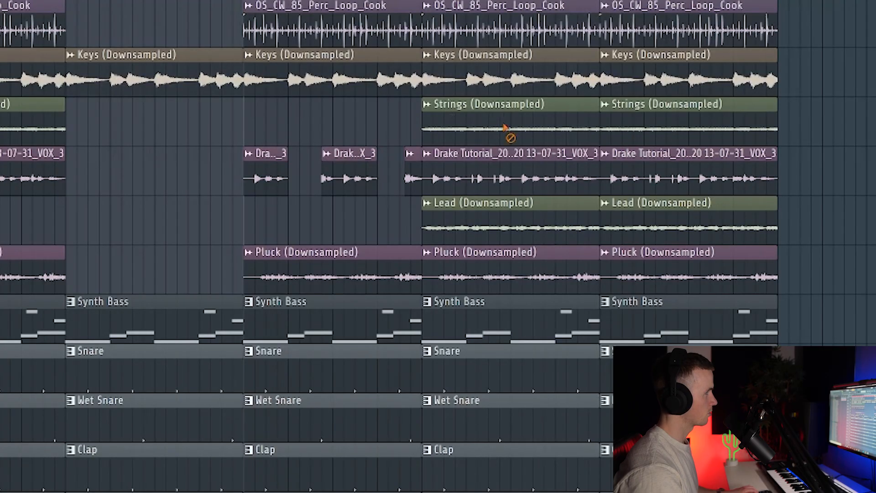
{"action": "right_click", "coordinate": [504, 127]}
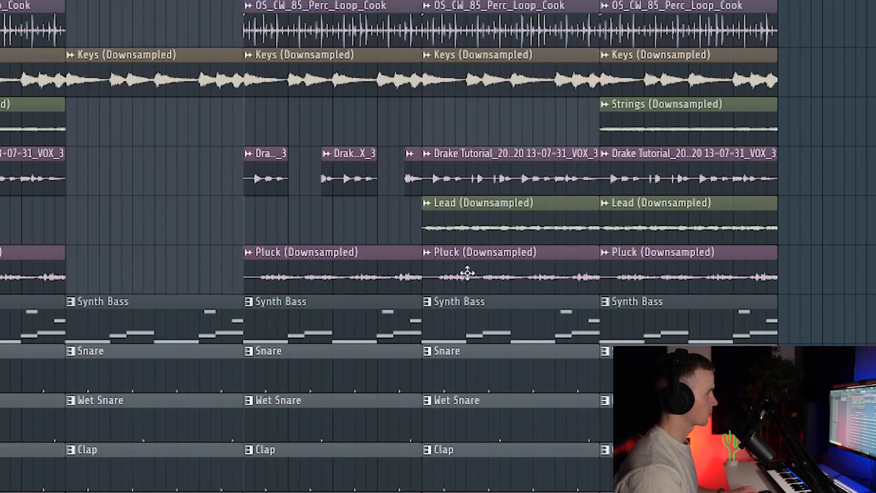
{"action": "right_click", "coordinate": [351, 267]}
{"action": "right_click", "coordinate": [523, 273]}
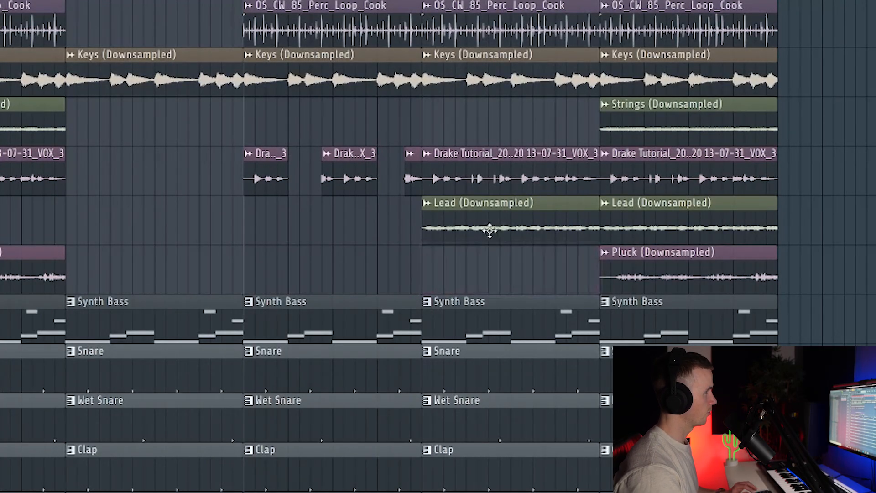
{"action": "left_click", "coordinate": [490, 99]}
{"action": "key", "text": "space"}
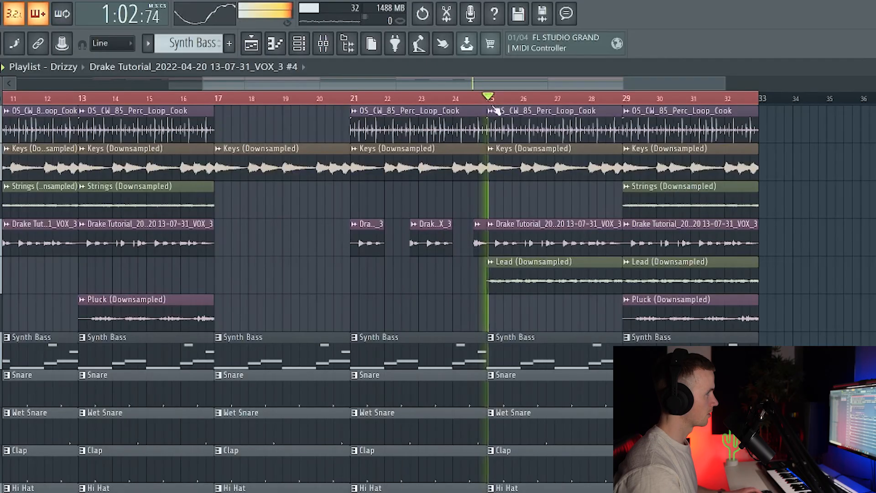
Play from bar 14, and slice the bass and drum clips in bar 18 to clear the drums from its second half
{"action": "scroll", "coordinate": [670, 281], "scroll_direction": "down", "scroll_amount": 4}
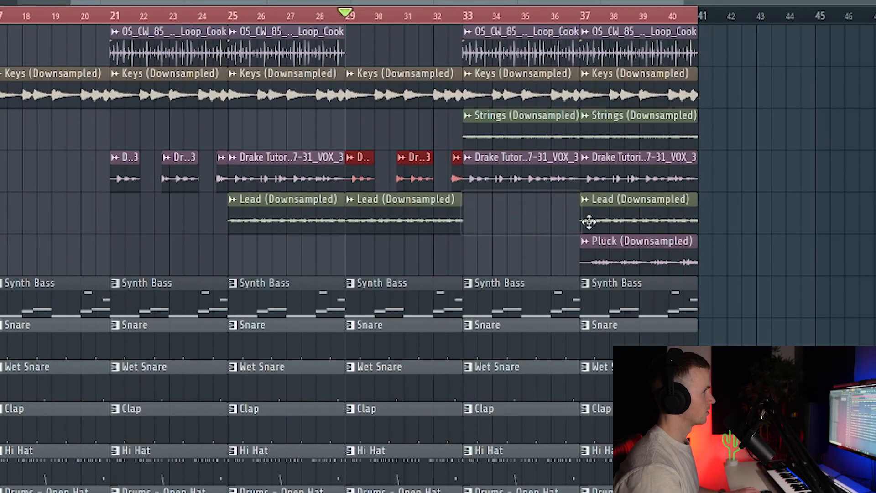
{"action": "scroll", "coordinate": [478, 207], "scroll_direction": "down", "scroll_amount": 3}
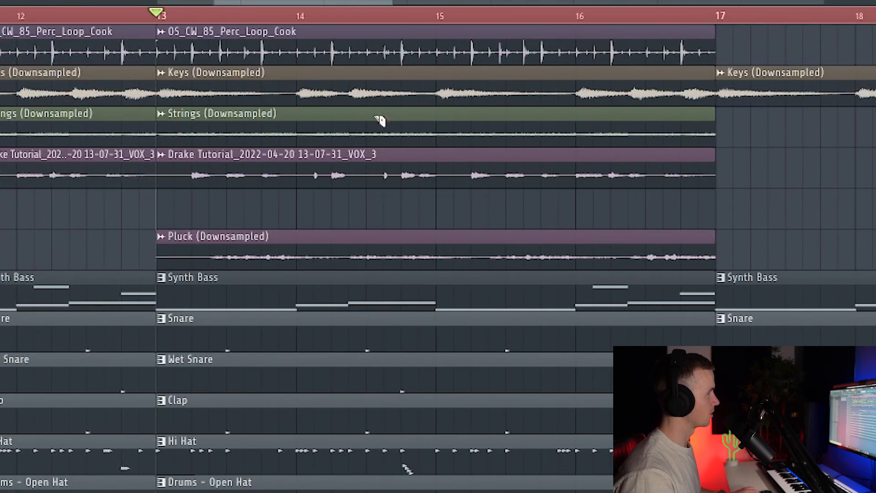
{"action": "left_click", "coordinate": [297, 12]}
{"action": "key", "text": "space"}
{"action": "scroll", "coordinate": [298, 257], "scroll_direction": "up", "scroll_amount": 3}
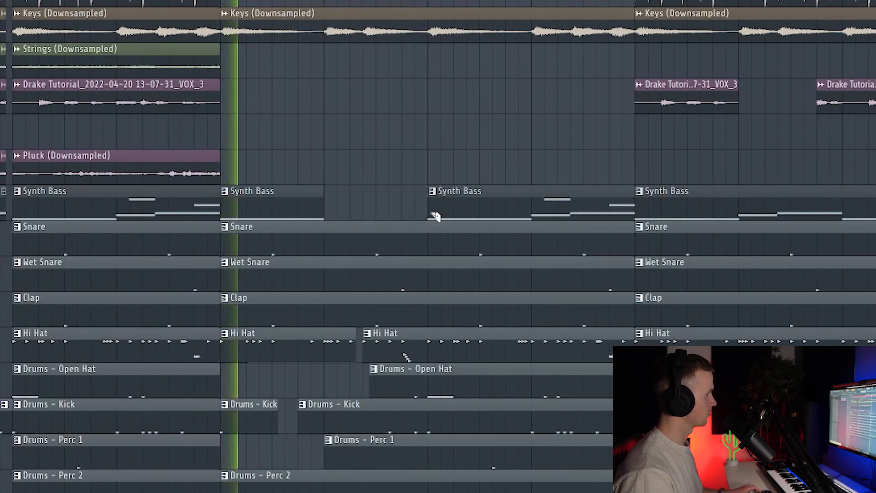
{"action": "left_click_drag", "start_coordinate": [335, 182], "coordinate": [348, 468]}
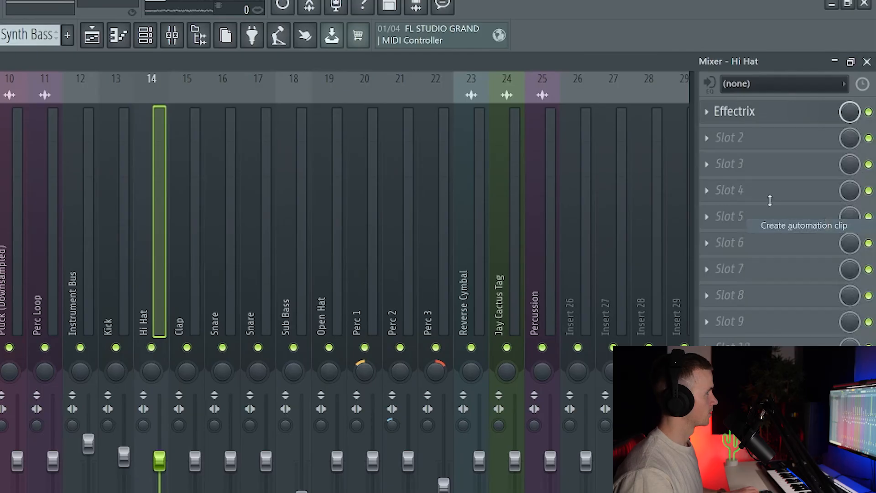
Place an automation clip for the Hi Hat's Effectrix mix level on track 12 and copy its starting point's value
{"action": "left_click", "coordinate": [102, 31]}
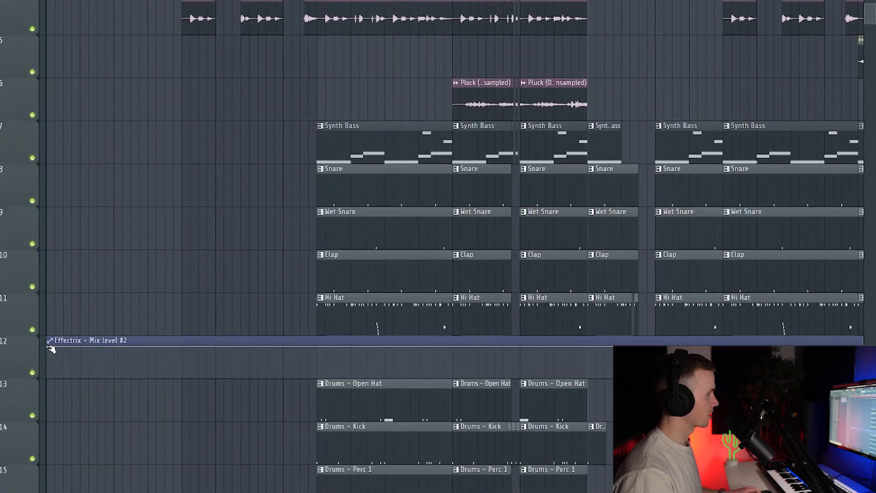
{"action": "right_click", "coordinate": [90, 316]}
{"action": "left_click", "coordinate": [138, 486]}
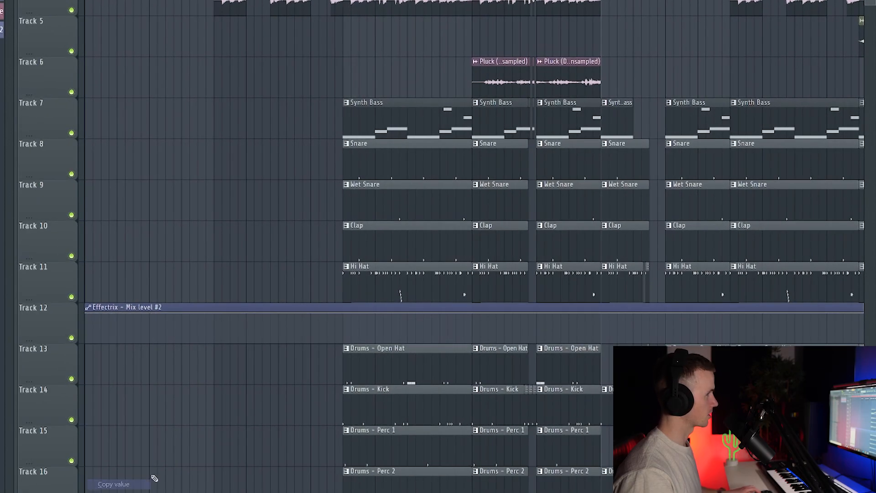
Shape the Effectrix mix level automation to drop for the second half of bar 18 and rise again at bar 19, and play it
{"action": "scroll", "coordinate": [639, 306], "scroll_direction": "up", "scroll_amount": 6}
{"action": "right_click", "coordinate": [694, 321]}
{"action": "left_click_drag", "start_coordinate": [694, 321], "coordinate": [696, 307]}
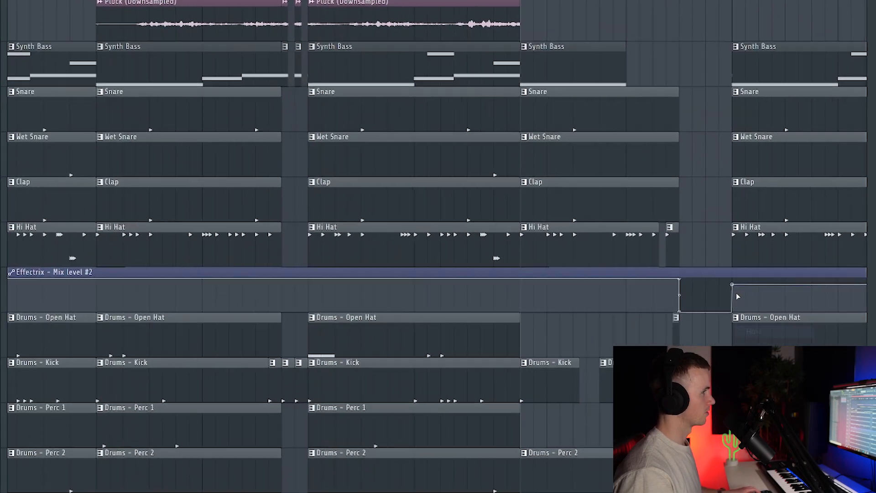
{"action": "left_click_drag", "start_coordinate": [744, 325], "coordinate": [746, 306]}
{"action": "key", "text": "space"}
{"action": "scroll", "coordinate": [563, 167], "scroll_direction": "down", "scroll_amount": 7}
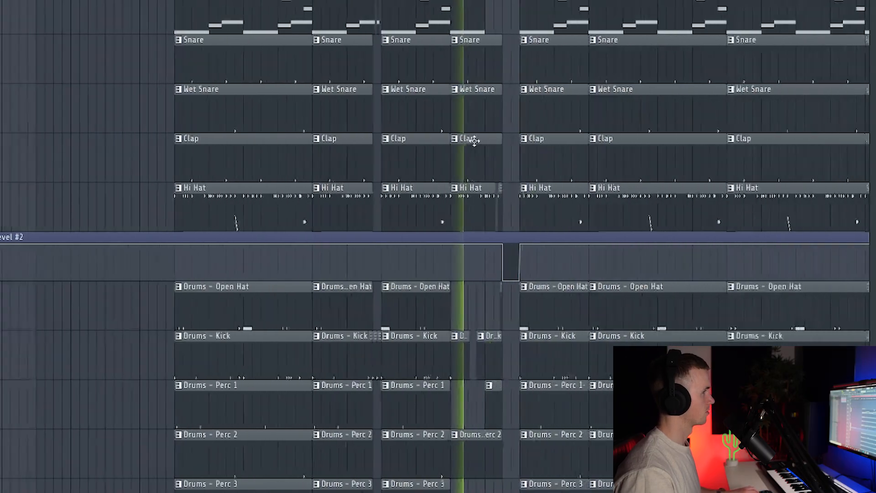
Place the sample The Source - Rev Cym on track 18 rising into bar 17, and add a copy cut to its tail at bar 19
{"action": "scroll", "coordinate": [402, 85], "scroll_direction": "down", "scroll_amount": 2}
{"action": "scroll", "coordinate": [343, 85], "scroll_direction": "up", "scroll_amount": 3}
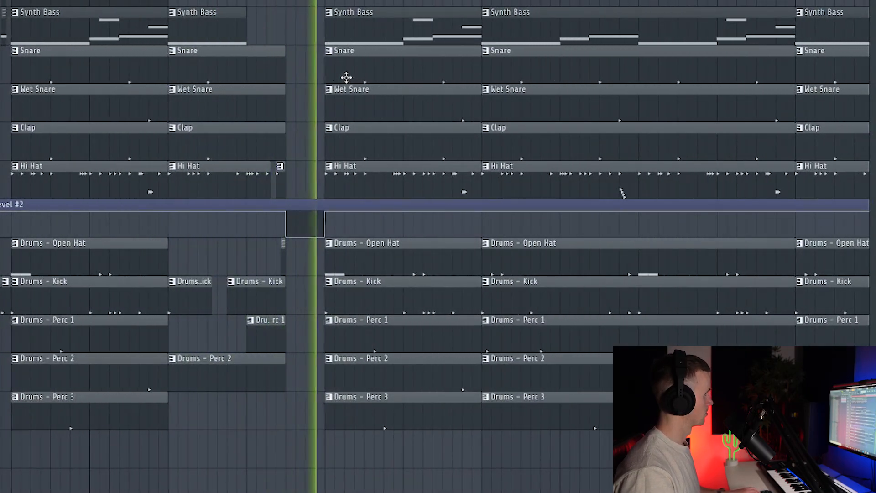
{"action": "scroll", "coordinate": [350, 78], "scroll_direction": "down", "scroll_amount": 3}
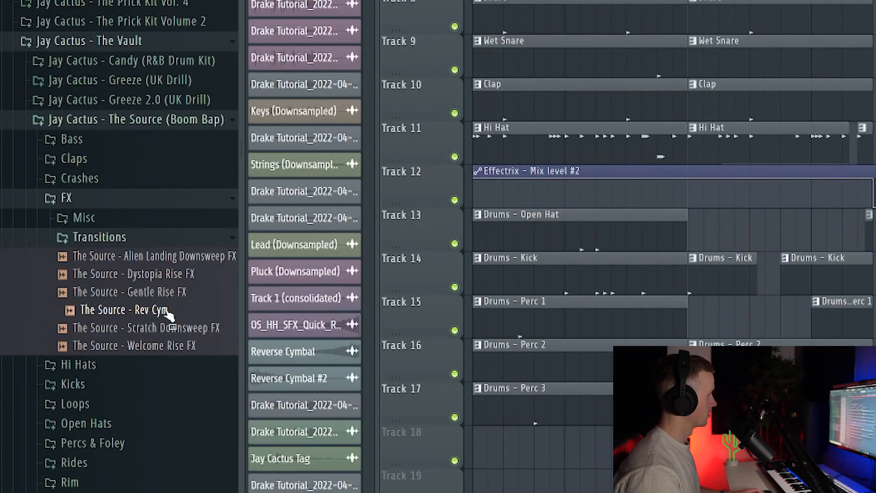
{"action": "left_click_drag", "start_coordinate": [168, 314], "coordinate": [747, 451]}
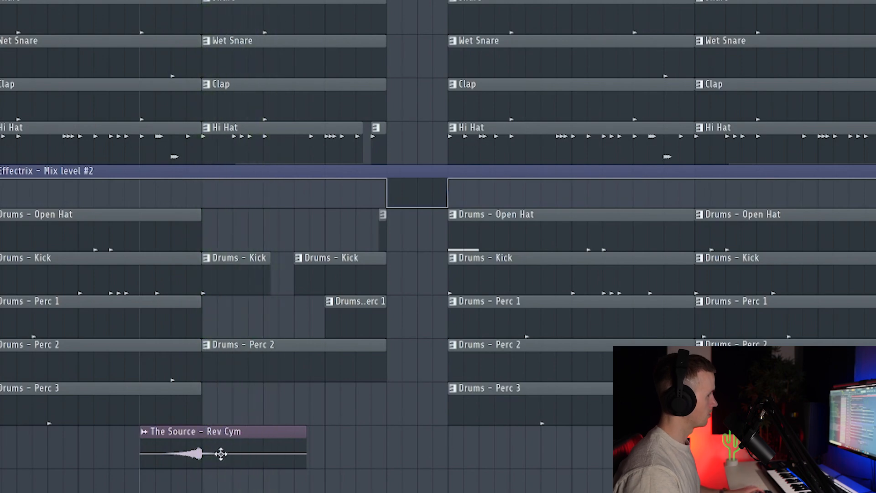
{"action": "left_click_drag", "start_coordinate": [221, 454], "coordinate": [497, 457]}
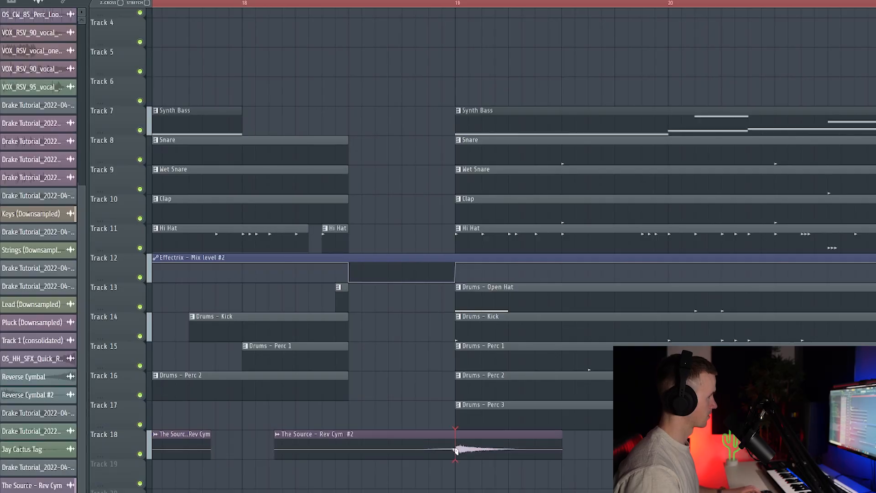
{"action": "left_click", "coordinate": [458, 451]}
{"action": "right_click", "coordinate": [421, 449]}
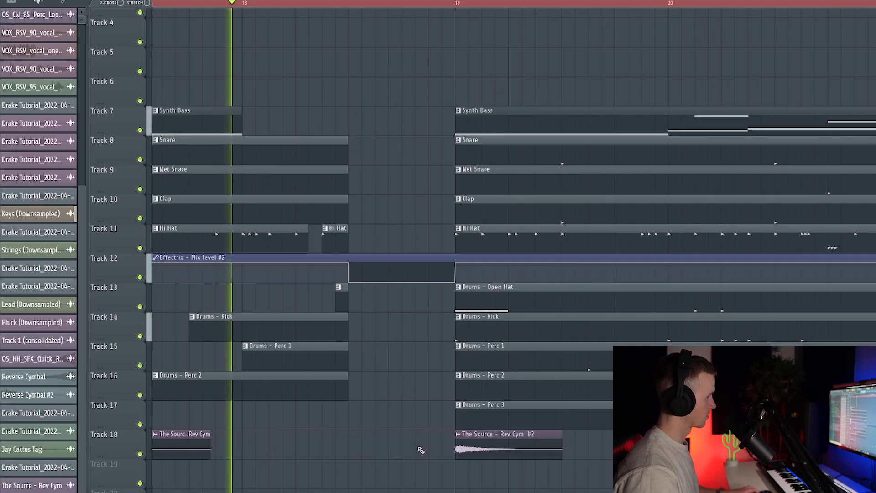
Slice the bass and drum clips to clear them just before bar 25, and drop the Effectrix mix level automation from mid-bar 24
{"action": "scroll", "coordinate": [419, 451], "scroll_direction": "down", "scroll_amount": 5}
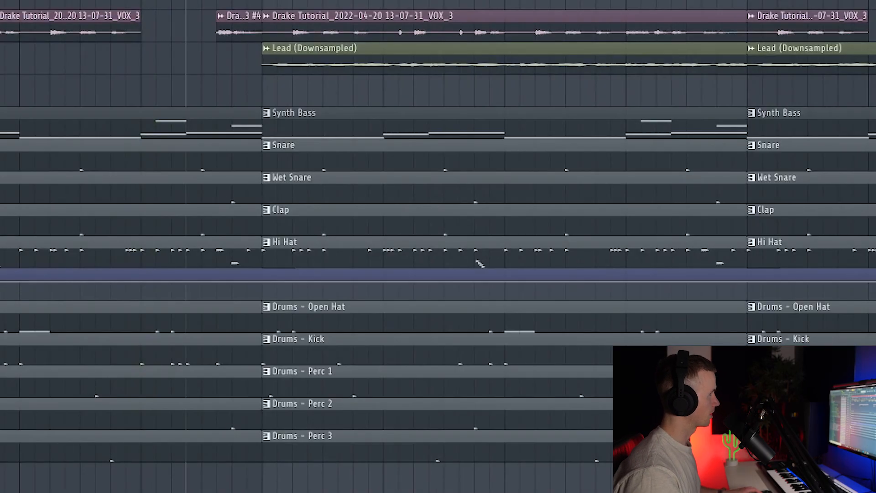
{"action": "scroll", "coordinate": [227, 189], "scroll_direction": "up", "scroll_amount": 4}
{"action": "key", "text": "space"}
{"action": "key", "text": "c"}
{"action": "left_click_drag", "start_coordinate": [209, 117], "coordinate": [209, 448]}
{"action": "key", "text": "space"}
{"action": "left_click_drag", "start_coordinate": [333, 360], "coordinate": [322, 356]}
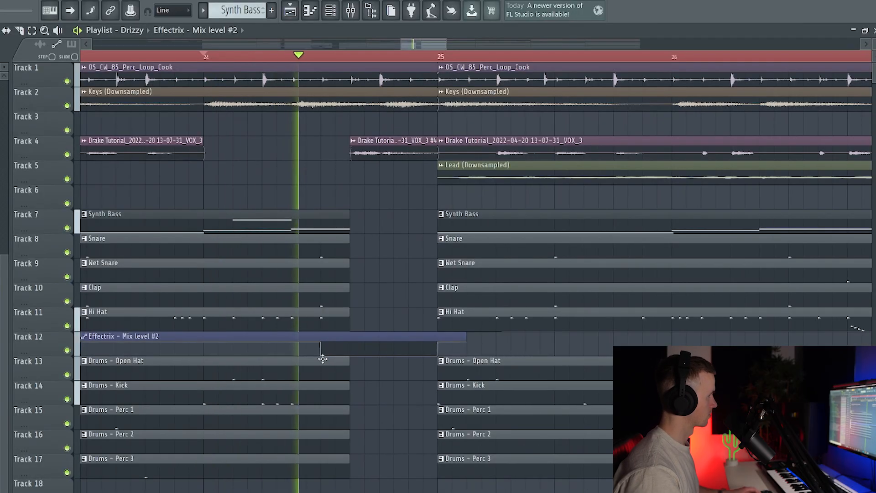
Slice the Lead, bass and drum clips late in bar 32 and clear them up to bar 33
{"action": "scroll", "coordinate": [336, 338], "scroll_direction": "down", "scroll_amount": 8}
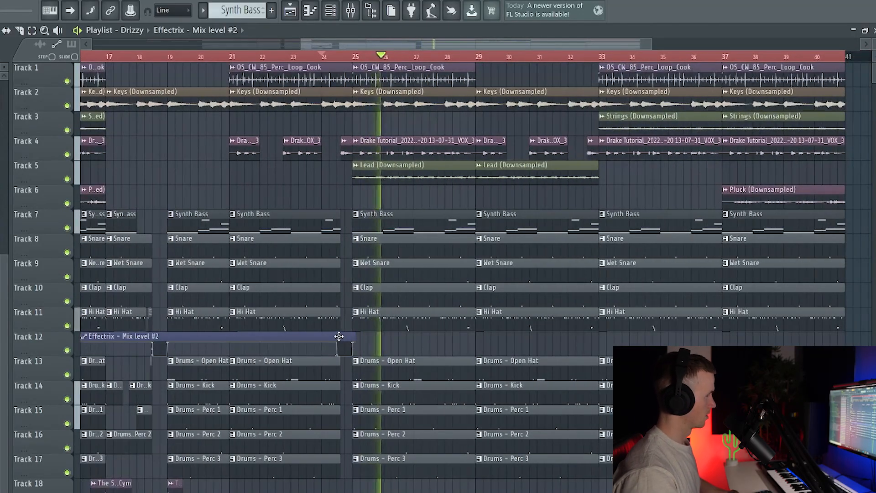
{"action": "key", "text": "space"}
{"action": "left_click", "coordinate": [584, 58]}
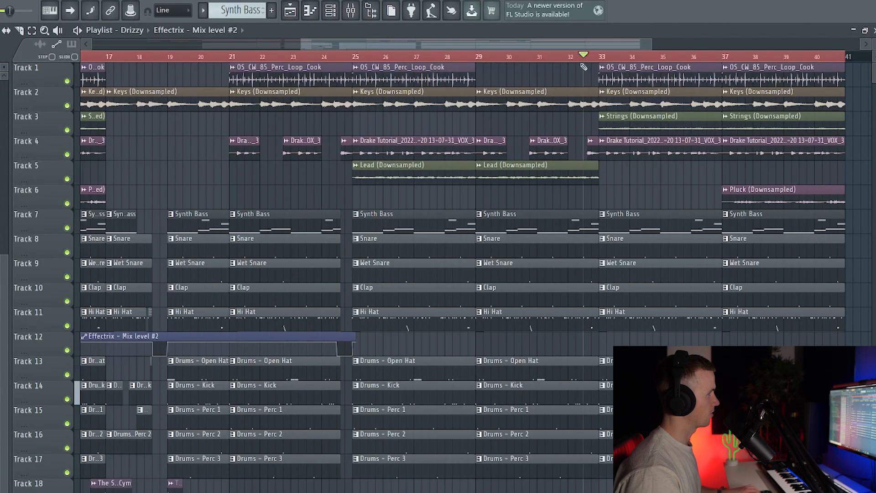
{"action": "scroll", "coordinate": [623, 255], "scroll_direction": "up", "scroll_amount": 4}
{"action": "scroll", "coordinate": [485, 208], "scroll_direction": "up", "scroll_amount": 10}
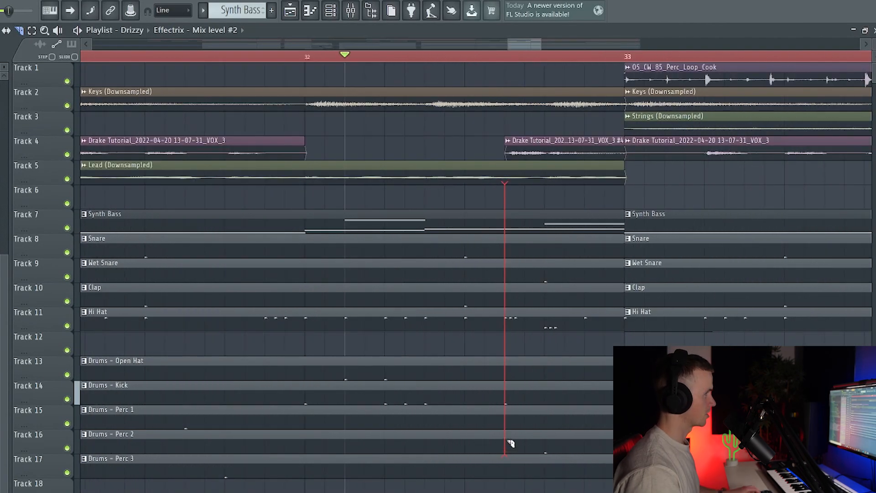
{"action": "left_click_drag", "start_coordinate": [511, 462], "coordinate": [510, 458]}
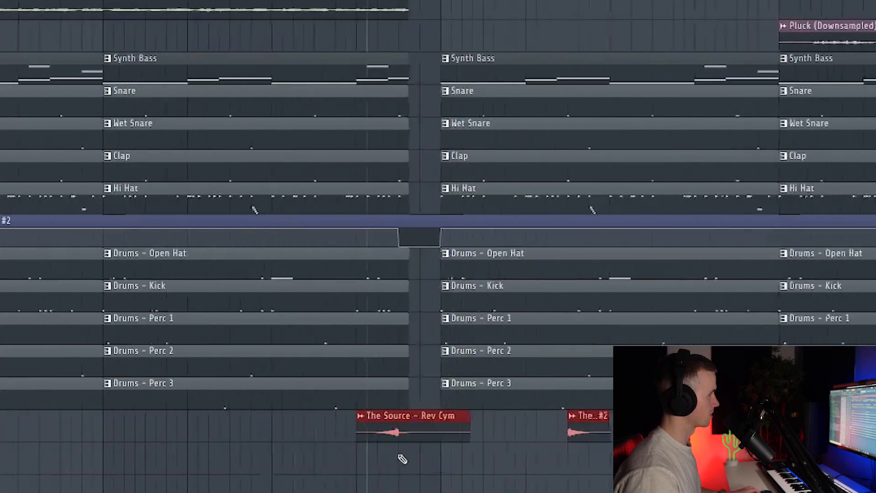
Move the reverse cymbal's tail copy one track down to start at bar 33, and play the transition
{"action": "scroll", "coordinate": [403, 460], "scroll_direction": "up", "scroll_amount": 3}
{"action": "left_click_drag", "start_coordinate": [657, 434], "coordinate": [521, 468]}
{"action": "key", "text": "space"}
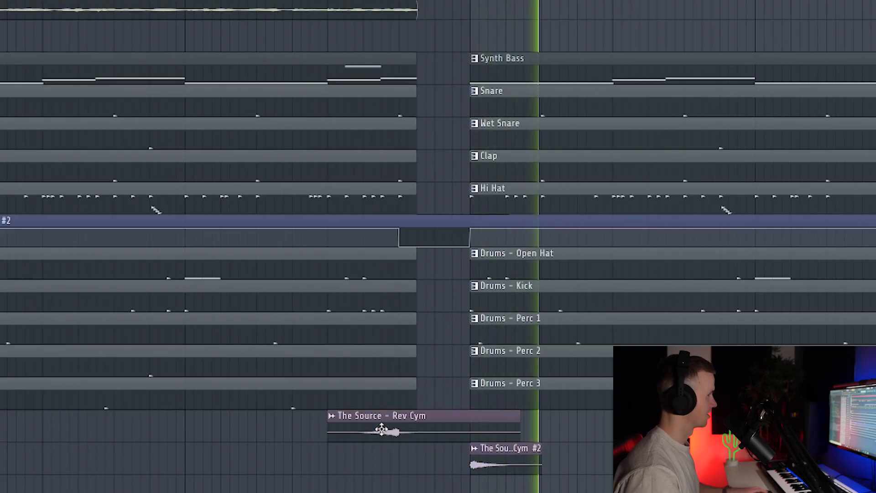
Play the arrangement from the start through bar 14, examining the intro, the drum entry and the layer changes
{"action": "scroll", "coordinate": [386, 427], "scroll_direction": "down", "scroll_amount": 3}
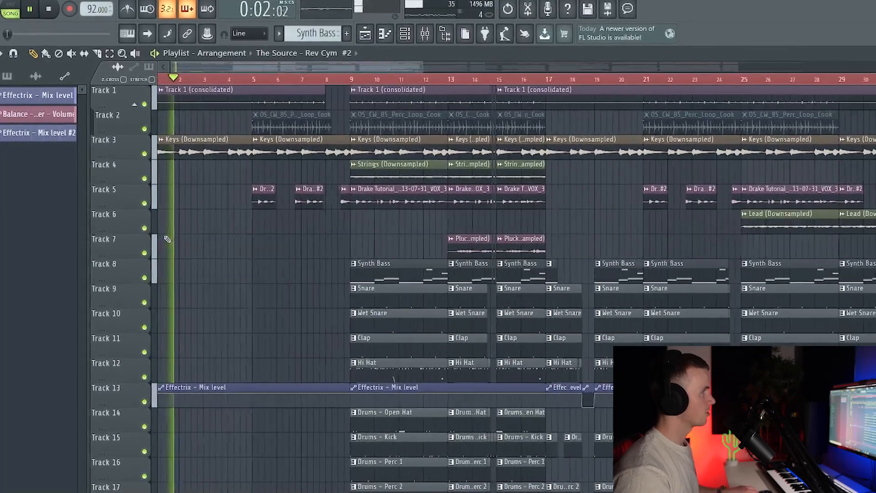
{"action": "scroll", "coordinate": [249, 224], "scroll_direction": "up", "scroll_amount": 3}
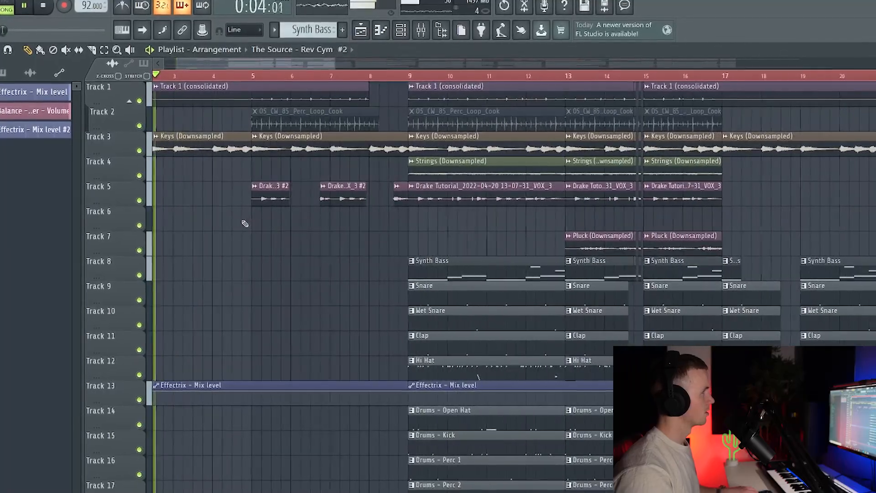
{"action": "scroll", "coordinate": [276, 215], "scroll_direction": "up", "scroll_amount": 3}
{"action": "scroll", "coordinate": [317, 220], "scroll_direction": "down", "scroll_amount": 1}
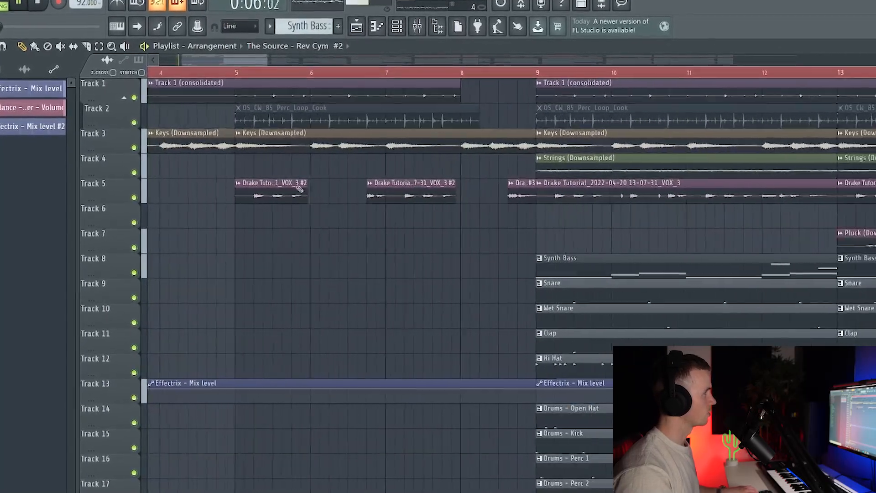
{"action": "scroll", "coordinate": [219, 264], "scroll_direction": "down", "scroll_amount": 3}
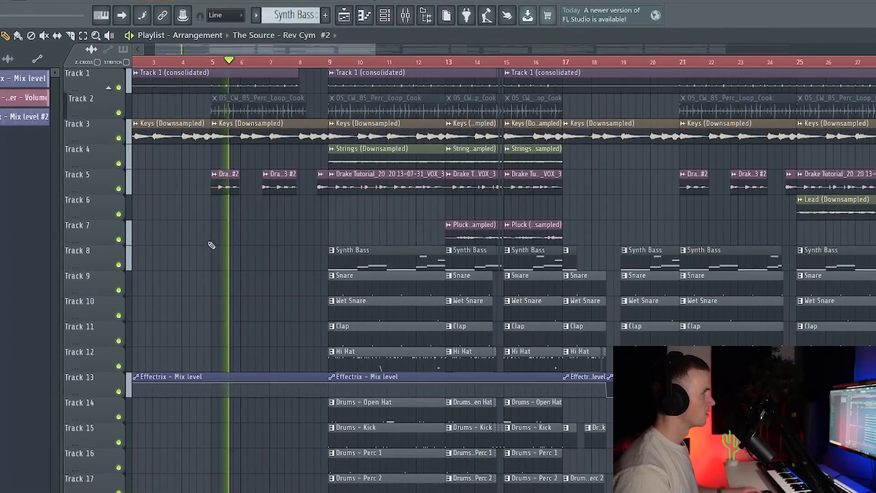
{"action": "scroll", "coordinate": [214, 237], "scroll_direction": "down", "scroll_amount": 2}
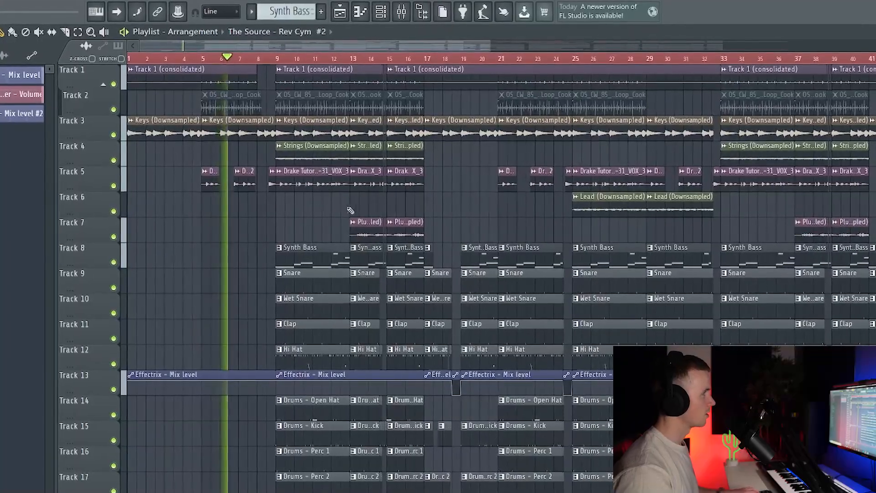
{"action": "scroll", "coordinate": [329, 214], "scroll_direction": "up", "scroll_amount": 2}
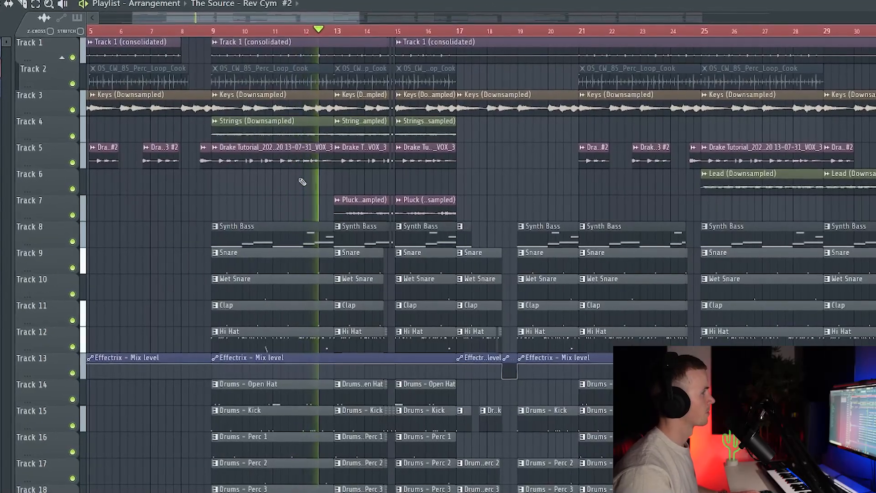
{"action": "scroll", "coordinate": [480, 198], "scroll_direction": "up", "scroll_amount": 3}
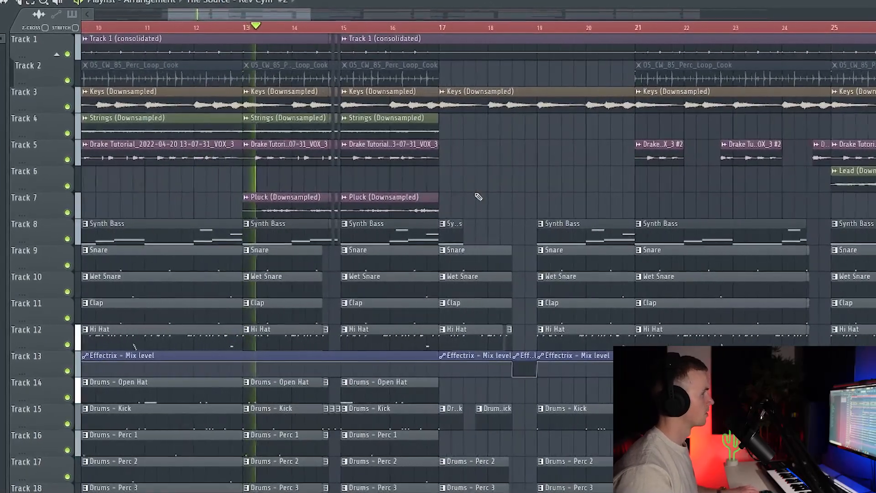
{"action": "scroll", "coordinate": [369, 202], "scroll_direction": "up", "scroll_amount": 2}
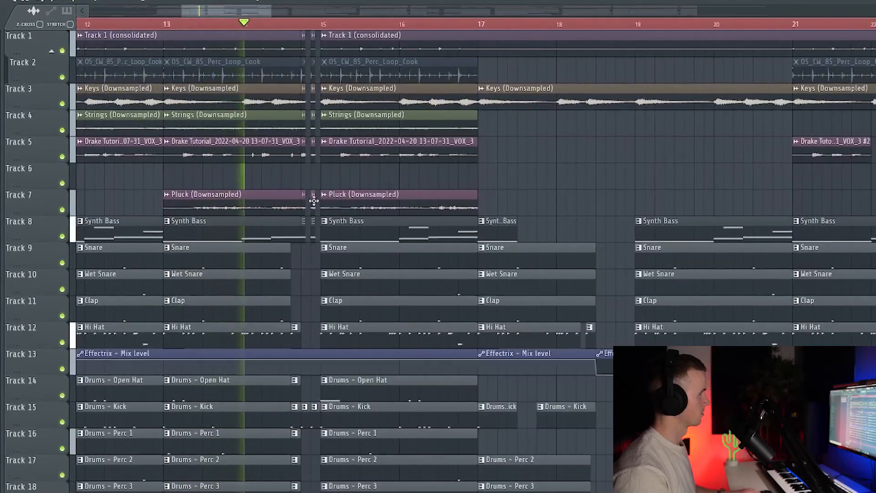